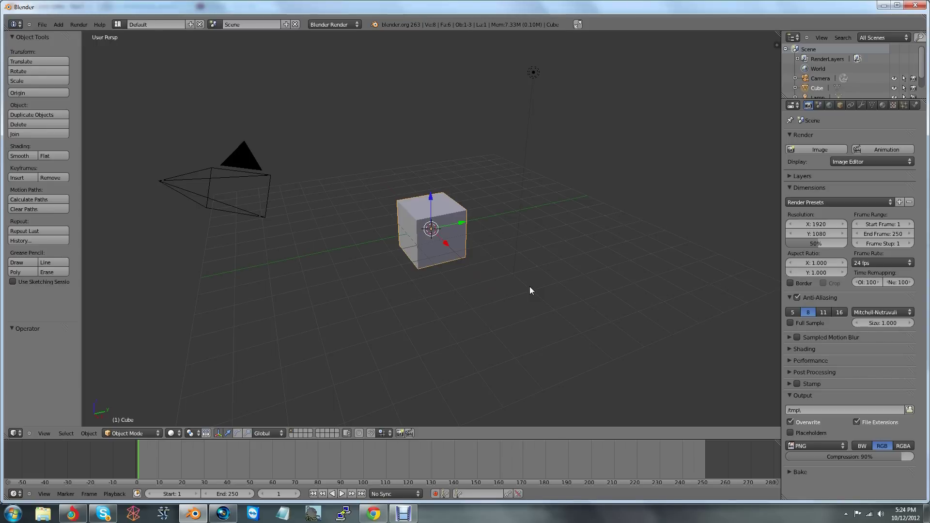
Step: Look through the scene camera with its frame fitted to the viewport, and select the camera
{"action": "middle_click_drag", "start_coordinate": [524, 288], "coordinate": [623, 252]}
{"action": "key", "text": "KP_0"}
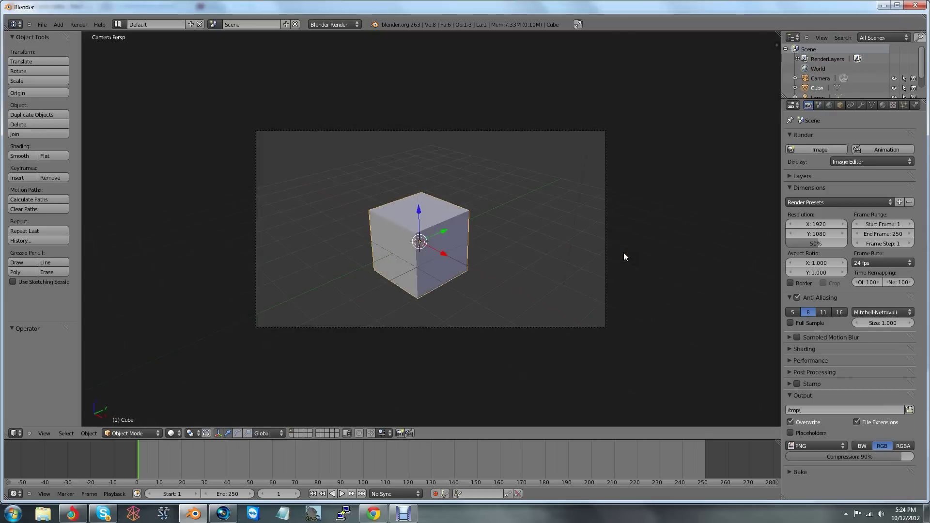
{"action": "key", "text": "Home"}
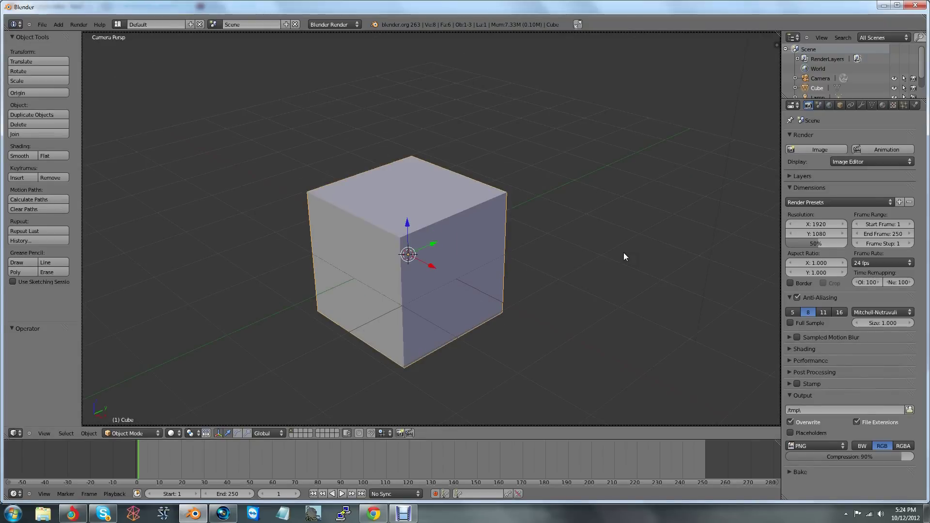
{"action": "right_click", "coordinate": [534, 425]}
{"action": "middle_click_drag", "start_coordinate": [548, 329], "coordinate": [533, 291]}
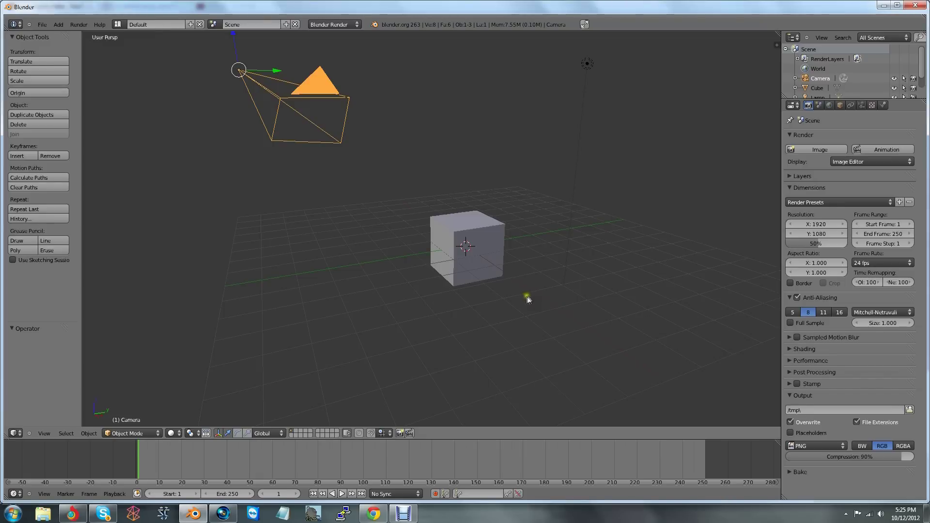
Step: Practise selecting the scene's objects in turn: the cube, the lamp, the camera, and the cube again
{"action": "middle_click_drag", "start_coordinate": [525, 295], "coordinate": [489, 300]}
{"action": "right_click", "coordinate": [454, 258]}
{"action": "right_click", "coordinate": [515, 160]}
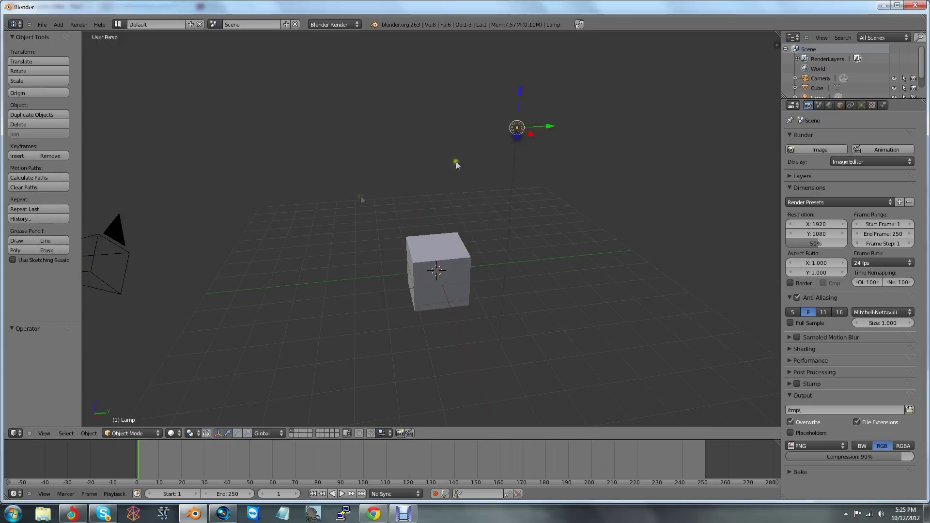
{"action": "right_click", "coordinate": [130, 250]}
{"action": "middle_click_drag", "start_coordinate": [450, 339], "coordinate": [487, 343]}
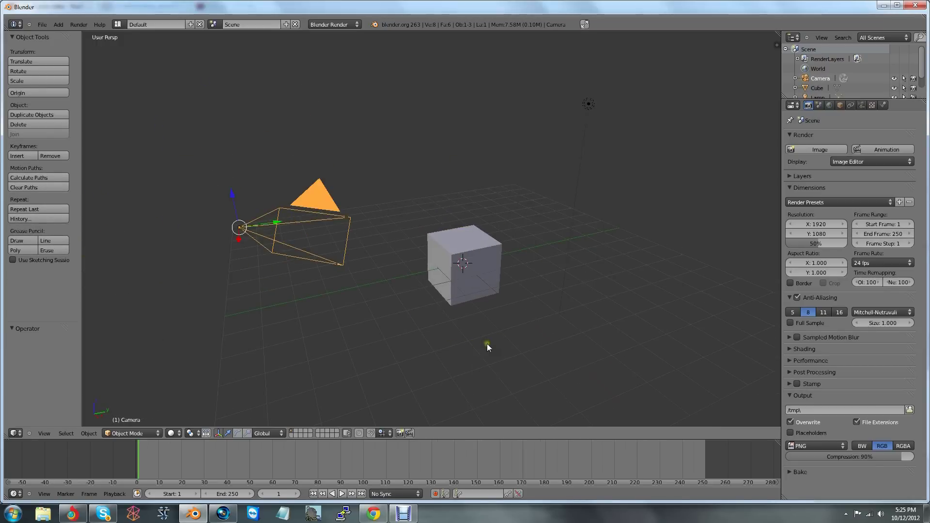
{"action": "middle_click_drag", "start_coordinate": [542, 351], "coordinate": [521, 351]}
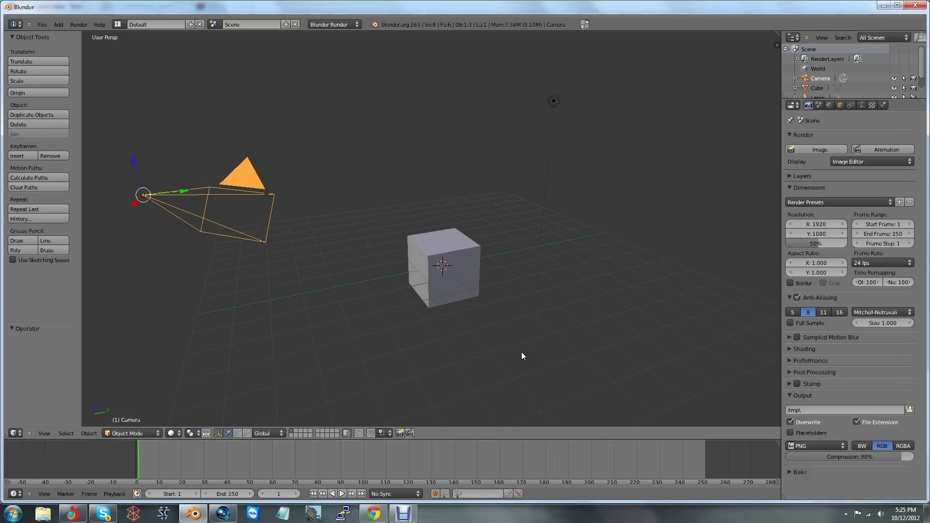
{"action": "mouse_move", "coordinate": [519, 331]}
{"action": "middle_mouse_down"}
{"action": "mouse_move", "coordinate": [494, 343]}
{"action": "mouse_move", "coordinate": [391, 349]}
{"action": "mouse_move", "coordinate": [518, 326]}
{"action": "mouse_move", "coordinate": [513, 306]}
{"action": "mouse_move", "coordinate": [524, 301]}
{"action": "mouse_move", "coordinate": [423, 330]}
{"action": "mouse_move", "coordinate": [536, 305]}
{"action": "mouse_move", "coordinate": [417, 313]}
{"action": "mouse_move", "coordinate": [497, 309]}
{"action": "mouse_move", "coordinate": [591, 276]}
{"action": "mouse_move", "coordinate": [535, 306]}
{"action": "mouse_move", "coordinate": [442, 310]}
{"action": "mouse_move", "coordinate": [555, 276]}
{"action": "mouse_move", "coordinate": [429, 331]}
{"action": "mouse_move", "coordinate": [507, 281]}
{"action": "mouse_move", "coordinate": [562, 276]}
{"action": "mouse_move", "coordinate": [508, 308]}
{"action": "mouse_move", "coordinate": [488, 307]}
{"action": "mouse_move", "coordinate": [558, 270]}
{"action": "mouse_move", "coordinate": [451, 284]}
{"action": "mouse_move", "coordinate": [521, 292]}
{"action": "mouse_move", "coordinate": [441, 287]}
{"action": "mouse_move", "coordinate": [542, 278]}
{"action": "mouse_move", "coordinate": [469, 311]}
{"action": "mouse_move", "coordinate": [500, 276]}
{"action": "mouse_move", "coordinate": [455, 290]}
{"action": "mouse_move", "coordinate": [483, 264]}
{"action": "mouse_move", "coordinate": [558, 252]}
{"action": "mouse_move", "coordinate": [486, 278]}
{"action": "mouse_move", "coordinate": [388, 243]}
{"action": "mouse_move", "coordinate": [507, 243]}
{"action": "mouse_move", "coordinate": [514, 305]}
{"action": "mouse_move", "coordinate": [482, 297]}
{"action": "mouse_move", "coordinate": [498, 306]}
{"action": "mouse_move", "coordinate": [459, 266]}
{"action": "mouse_move", "coordinate": [499, 318]}
{"action": "mouse_move", "coordinate": [492, 279]}
{"action": "mouse_move", "coordinate": [368, 285]}
{"action": "mouse_move", "coordinate": [513, 263]}
{"action": "mouse_move", "coordinate": [476, 274]}
{"action": "mouse_move", "coordinate": [466, 291]}
{"action": "mouse_move", "coordinate": [441, 264]}
{"action": "middle_mouse_up"}
{"action": "right_click", "coordinate": [440, 263]}
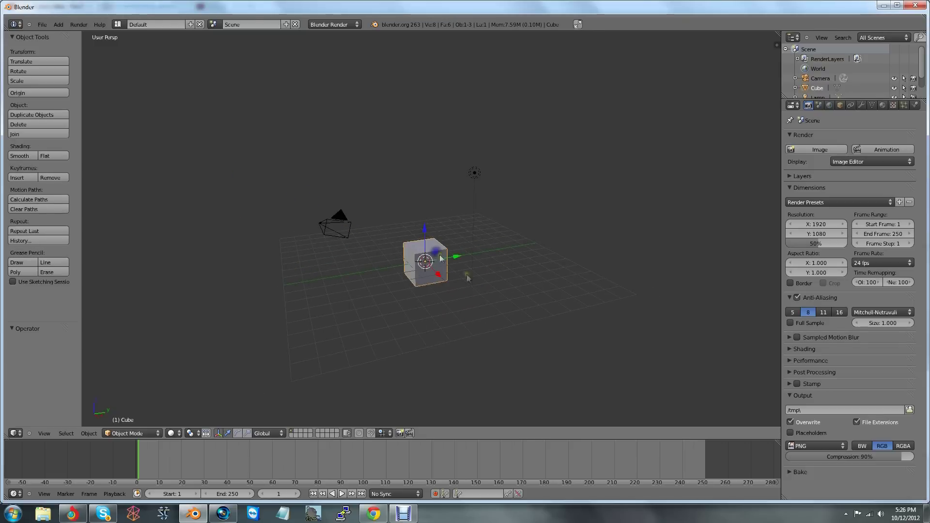
Step: Select the lamp and place the 3D cursor at many points around the scene, finishing at the cube's center
{"action": "scroll", "coordinate": [522, 304], "scroll_direction": "up", "scroll_amount": 3}
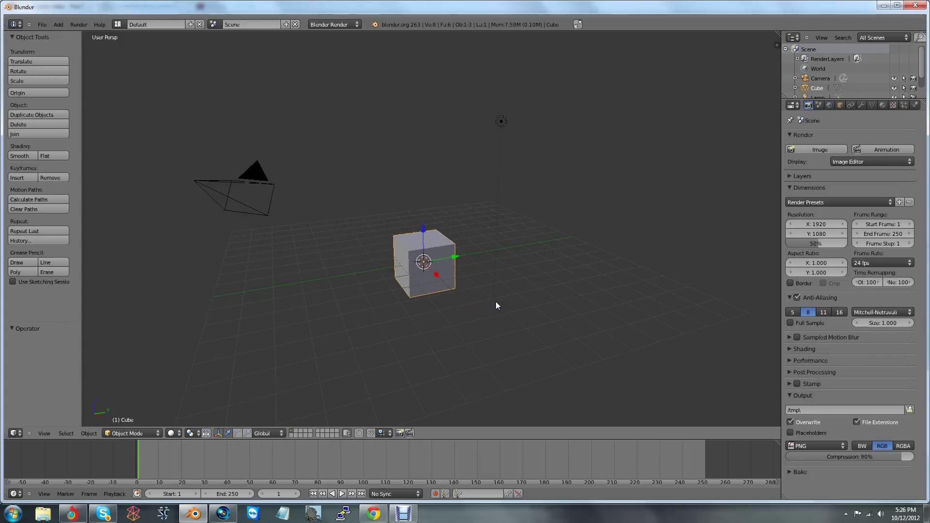
{"action": "right_click", "coordinate": [502, 122]}
{"action": "left_click", "coordinate": [381, 197]}
{"action": "left_click", "coordinate": [425, 311]}
{"action": "left_click", "coordinate": [426, 270]}
{"action": "left_click", "coordinate": [505, 344]}
{"action": "left_click", "coordinate": [339, 304]}
{"action": "left_click", "coordinate": [390, 231]}
{"action": "left_click", "coordinate": [467, 278]}
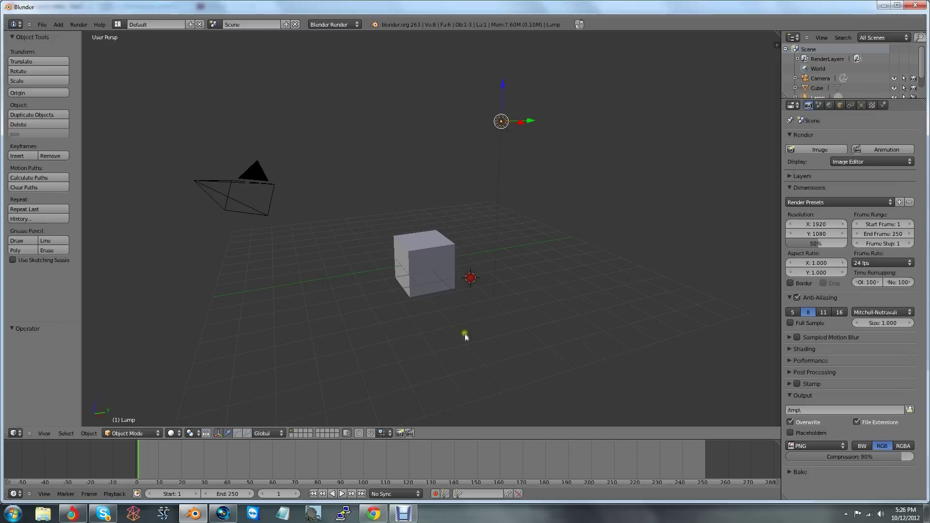
{"action": "left_click", "coordinate": [374, 253]}
{"action": "left_click", "coordinate": [486, 402]}
{"action": "left_click", "coordinate": [327, 272]}
{"action": "left_click", "coordinate": [492, 234]}
{"action": "left_click", "coordinate": [450, 380]}
{"action": "left_click", "coordinate": [328, 216]}
{"action": "left_click", "coordinate": [560, 318]}
{"action": "left_click", "coordinate": [492, 370]}
{"action": "left_click", "coordinate": [367, 338]}
{"action": "left_click", "coordinate": [534, 246]}
{"action": "left_click", "coordinate": [425, 286]}
{"action": "left_click", "coordinate": [432, 265]}
{"action": "left_click", "coordinate": [477, 344]}
{"action": "left_click", "coordinate": [376, 353]}
{"action": "left_click", "coordinate": [344, 252]}
{"action": "left_click", "coordinate": [489, 197]}
{"action": "left_click", "coordinate": [585, 311]}
{"action": "left_click", "coordinate": [266, 318]}
{"action": "left_click", "coordinate": [509, 262]}
{"action": "left_click", "coordinate": [363, 334]}
{"action": "left_click", "coordinate": [534, 295]}
{"action": "left_click", "coordinate": [422, 323]}
{"action": "left_click", "coordinate": [413, 226]}
{"action": "left_click", "coordinate": [500, 305]}
{"action": "left_click", "coordinate": [452, 330]}
{"action": "left_click", "coordinate": [422, 213]}
{"action": "left_click", "coordinate": [464, 361]}
{"action": "left_click", "coordinate": [545, 285]}
{"action": "left_click", "coordinate": [423, 262]}
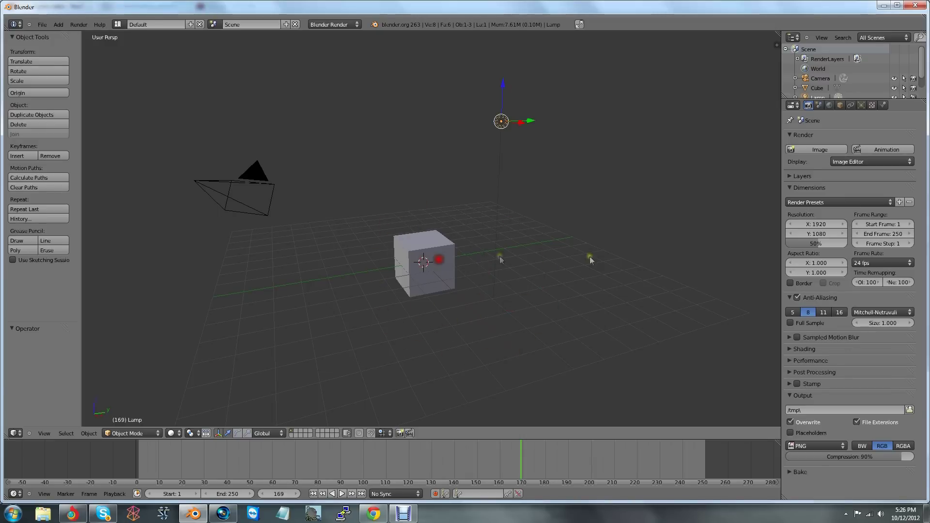
Step: Center the view on the selected lamp, and return to an overview of the whole scene
{"action": "middle_click_drag", "start_coordinate": [550, 220], "coordinate": [546, 247]}
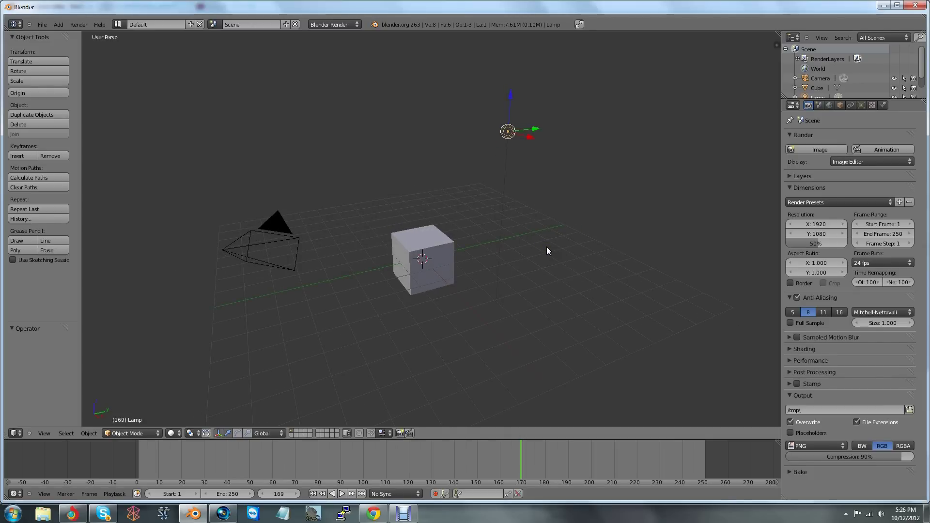
{"action": "key", "text": "KP_Decimal"}
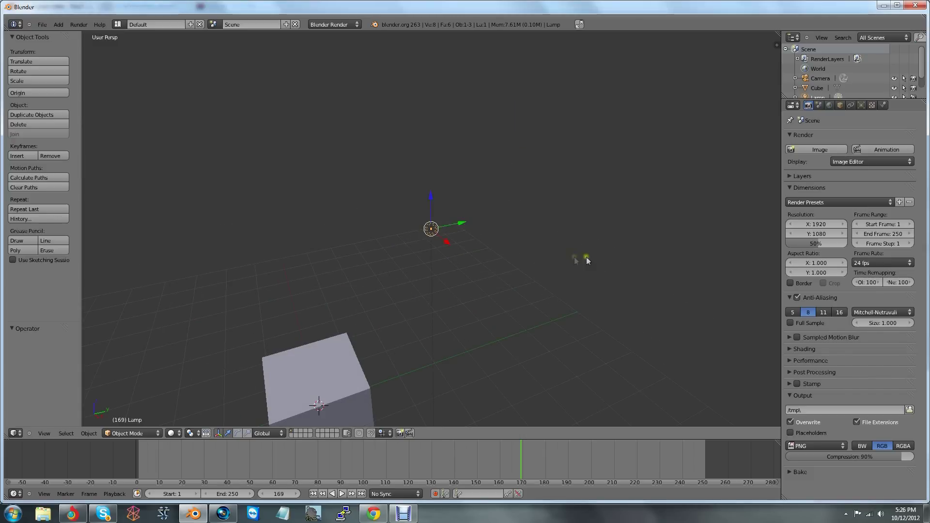
{"action": "middle_click_drag", "start_coordinate": [586, 257], "coordinate": [523, 273]}
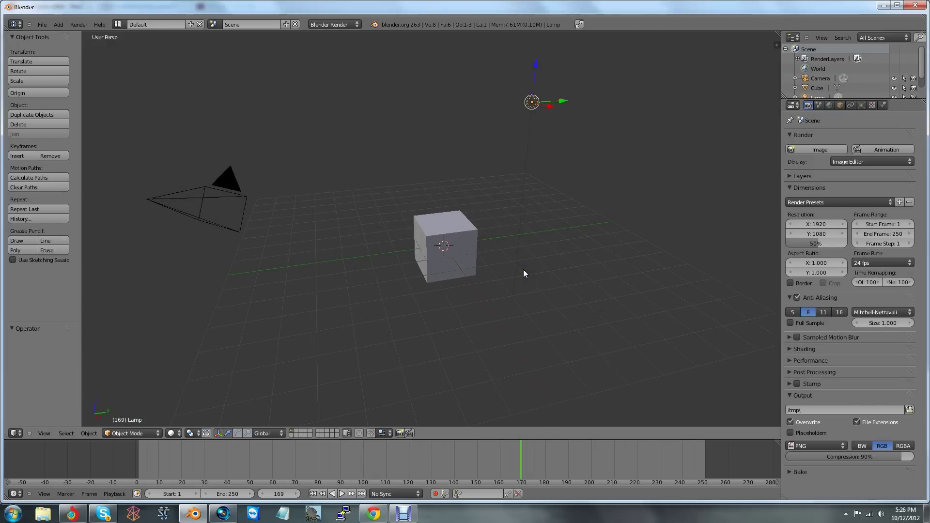
Step: Toggle several times between the camera view and the user perspective view of the scene
{"action": "key", "text": "KP_0"}
{"action": "key", "text": "KP_0"}
{"action": "key", "text": "KP_0"}
{"action": "key", "text": "KP_0"}
{"action": "scroll", "coordinate": [523, 273], "scroll_direction": "up", "scroll_amount": 3}
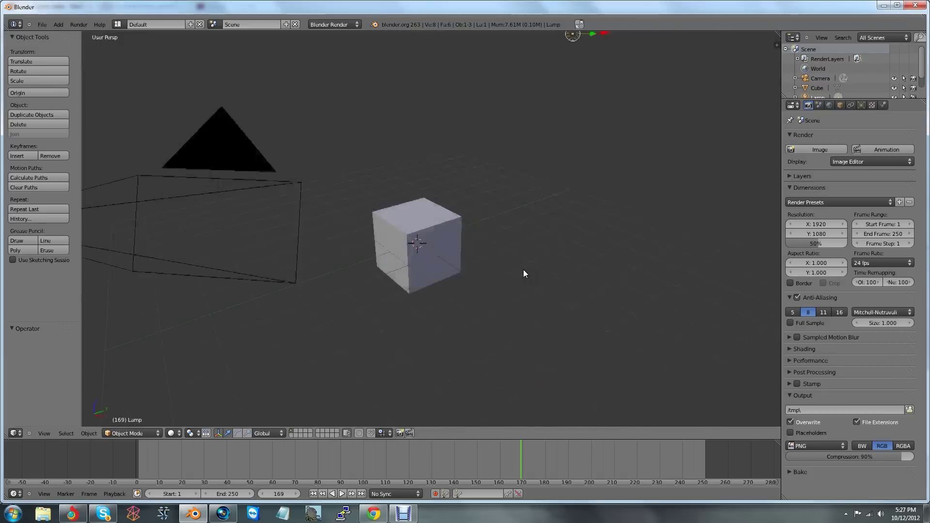
{"action": "scroll", "coordinate": [523, 270], "scroll_direction": "down", "scroll_amount": 4}
{"action": "key", "text": "KP_0"}
{"action": "key", "text": "KP_0"}
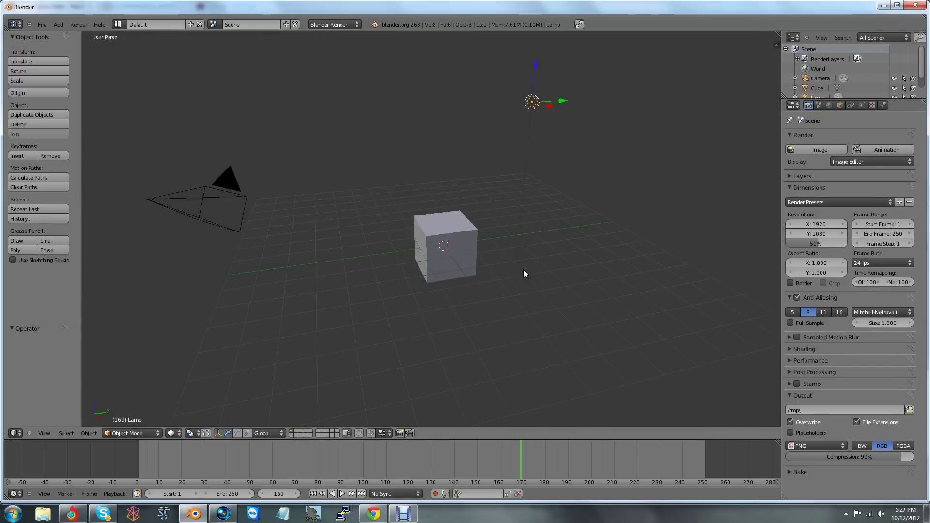
Step: Switch the viewport to orthographic projection and examine the scene from several angles
{"action": "mouse_move", "coordinate": [522, 292]}
{"action": "middle_mouse_down"}
{"action": "mouse_move", "coordinate": [539, 303]}
{"action": "mouse_move", "coordinate": [536, 294]}
{"action": "middle_mouse_up"}
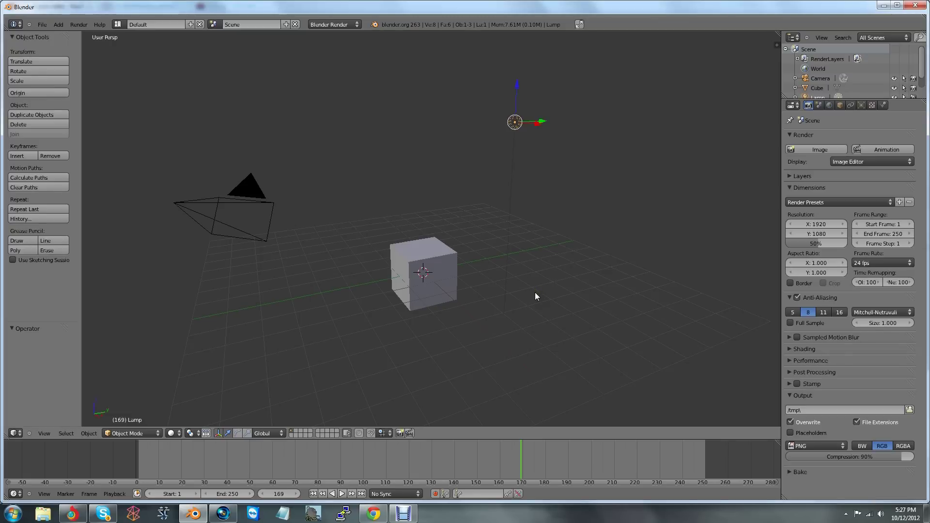
{"action": "key", "text": "KP_5"}
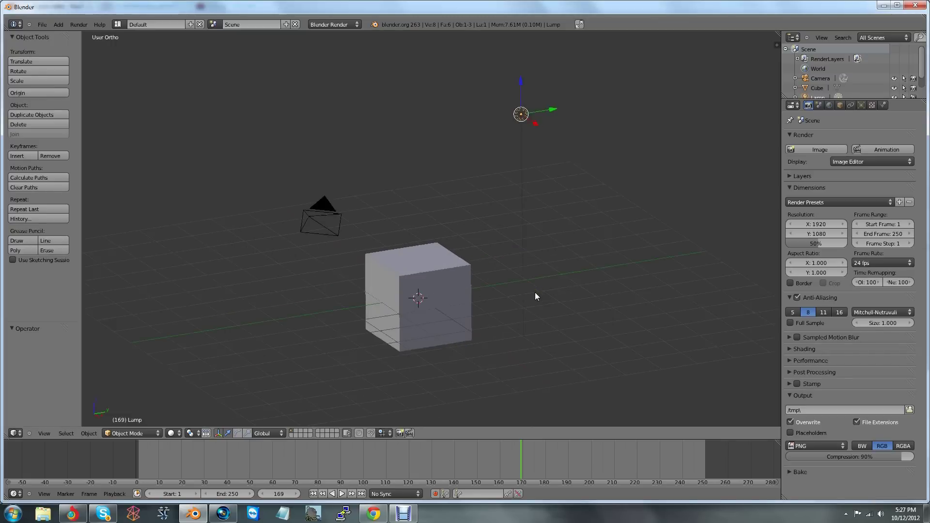
{"action": "middle_click_drag", "start_coordinate": [525, 272], "coordinate": [512, 308]}
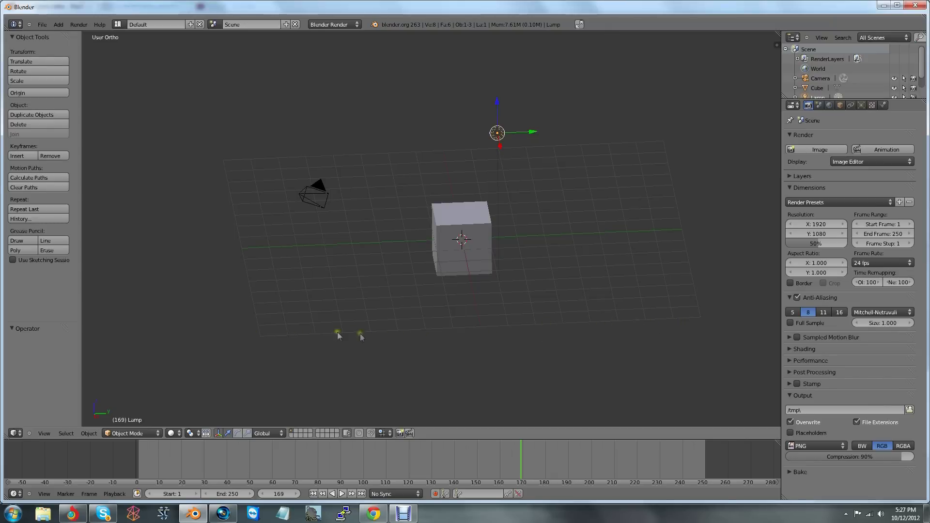
{"action": "middle_click_drag", "start_coordinate": [602, 316], "coordinate": [606, 309]}
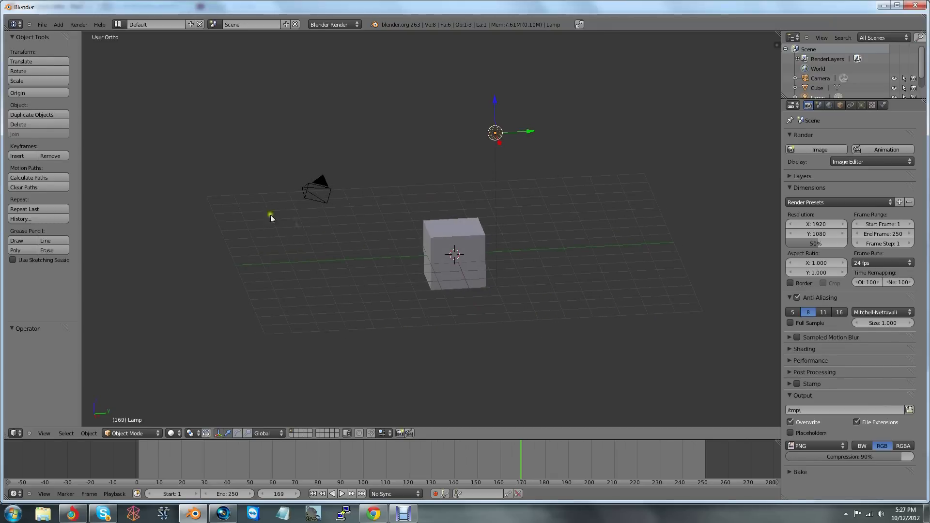
{"action": "mouse_move", "coordinate": [540, 278]}
{"action": "middle_mouse_down"}
{"action": "mouse_move", "coordinate": [527, 276]}
{"action": "mouse_move", "coordinate": [539, 273]}
{"action": "mouse_move", "coordinate": [531, 255]}
{"action": "middle_mouse_up"}
Step: Select the cube and compare it up close in perspective and orthographic projection
{"action": "right_click", "coordinate": [481, 232]}
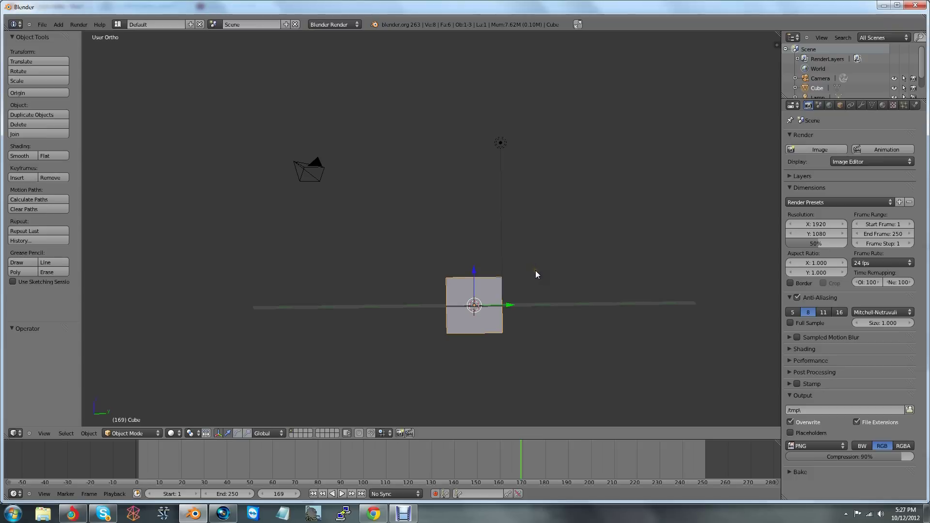
{"action": "scroll", "coordinate": [535, 271], "scroll_direction": "up", "scroll_amount": 3}
{"action": "middle_click_drag", "start_coordinate": [562, 303], "coordinate": [551, 258], "text": "shift"}
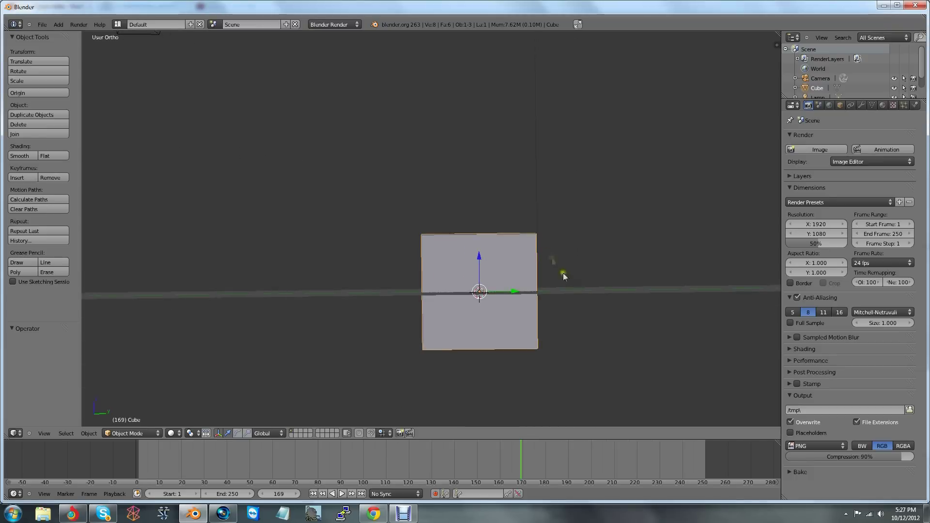
{"action": "scroll", "coordinate": [581, 281], "scroll_direction": "up", "scroll_amount": 1}
{"action": "key", "text": "KP_5"}
{"action": "middle_click_drag", "start_coordinate": [477, 268], "coordinate": [513, 255]}
{"action": "key", "text": "KP_5"}
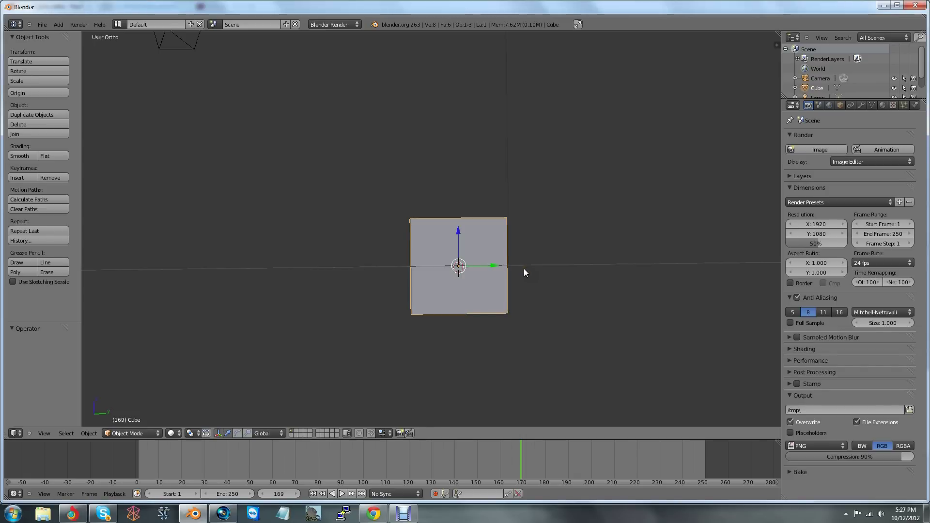
Step: Switch the viewport to perspective projection and display the scene in wireframe shading
{"action": "middle_click_drag", "start_coordinate": [533, 260], "coordinate": [478, 296]}
{"action": "mouse_move", "coordinate": [547, 299]}
{"action": "middle_mouse_down"}
{"action": "mouse_move", "coordinate": [517, 316]}
{"action": "mouse_move", "coordinate": [586, 283]}
{"action": "mouse_move", "coordinate": [511, 303]}
{"action": "mouse_move", "coordinate": [644, 295]}
{"action": "mouse_move", "coordinate": [533, 287]}
{"action": "mouse_move", "coordinate": [557, 305]}
{"action": "mouse_move", "coordinate": [431, 304]}
{"action": "mouse_move", "coordinate": [486, 293]}
{"action": "mouse_move", "coordinate": [570, 310]}
{"action": "mouse_move", "coordinate": [522, 314]}
{"action": "mouse_move", "coordinate": [488, 273]}
{"action": "mouse_move", "coordinate": [576, 280]}
{"action": "mouse_move", "coordinate": [467, 285]}
{"action": "mouse_move", "coordinate": [450, 276]}
{"action": "mouse_move", "coordinate": [455, 305]}
{"action": "mouse_move", "coordinate": [527, 305]}
{"action": "mouse_move", "coordinate": [428, 315]}
{"action": "mouse_move", "coordinate": [482, 312]}
{"action": "mouse_move", "coordinate": [483, 343]}
{"action": "mouse_move", "coordinate": [520, 344]}
{"action": "mouse_move", "coordinate": [484, 316]}
{"action": "mouse_move", "coordinate": [478, 296]}
{"action": "mouse_move", "coordinate": [463, 292]}
{"action": "middle_mouse_up"}
{"action": "key", "text": "KP_5"}
{"action": "key", "text": "z"}
{"action": "scroll", "coordinate": [463, 291], "scroll_direction": "up", "scroll_amount": 4}
{"action": "scroll", "coordinate": [463, 292], "scroll_direction": "down", "scroll_amount": 6}
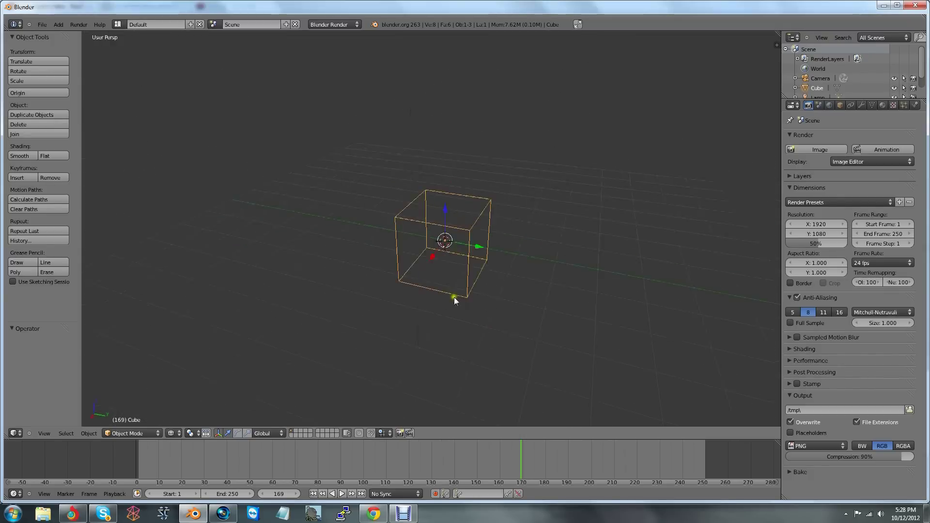
Step: Switch the viewport to orthographic projection and toggle between wireframe and solid shading, finishing in solid
{"action": "mouse_move", "coordinate": [454, 298]}
{"action": "middle_mouse_down"}
{"action": "mouse_move", "coordinate": [490, 287]}
{"action": "mouse_move", "coordinate": [460, 277]}
{"action": "mouse_move", "coordinate": [481, 263]}
{"action": "mouse_move", "coordinate": [454, 272]}
{"action": "mouse_move", "coordinate": [481, 264]}
{"action": "mouse_move", "coordinate": [481, 286]}
{"action": "mouse_move", "coordinate": [529, 311]}
{"action": "mouse_move", "coordinate": [455, 298]}
{"action": "mouse_move", "coordinate": [494, 283]}
{"action": "mouse_move", "coordinate": [466, 300]}
{"action": "mouse_move", "coordinate": [521, 314]}
{"action": "middle_mouse_up"}
{"action": "scroll", "coordinate": [480, 294], "scroll_direction": "up", "scroll_amount": 4}
{"action": "scroll", "coordinate": [492, 281], "scroll_direction": "down", "scroll_amount": 3}
{"action": "key", "text": "KP_5"}
{"action": "key", "text": "z"}
{"action": "key", "text": "z"}
{"action": "key", "text": "z"}
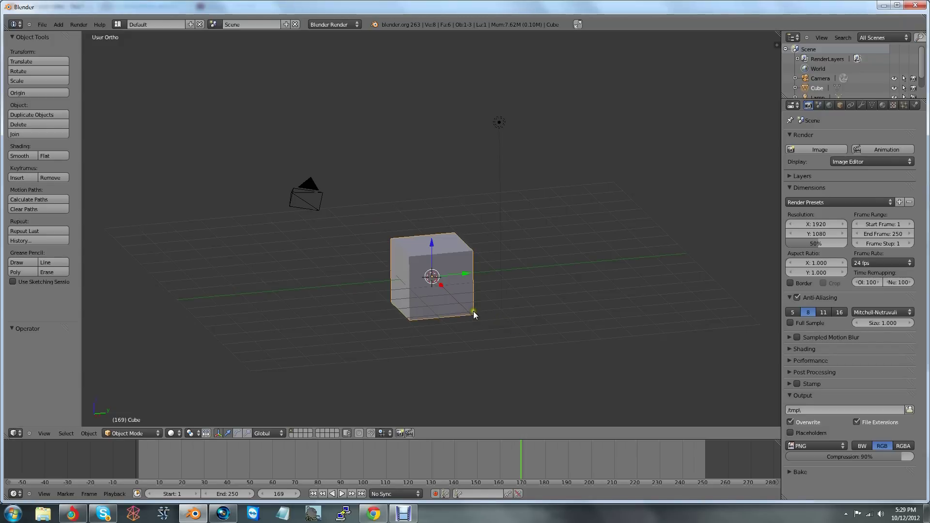
Step: Set the viewport back to perspective projection and examine the solid cube from several angles
{"action": "scroll", "coordinate": [472, 311], "scroll_direction": "up", "scroll_amount": 2}
{"action": "middle_click_drag", "start_coordinate": [488, 321], "coordinate": [540, 299]}
{"action": "key", "text": "KP_5"}
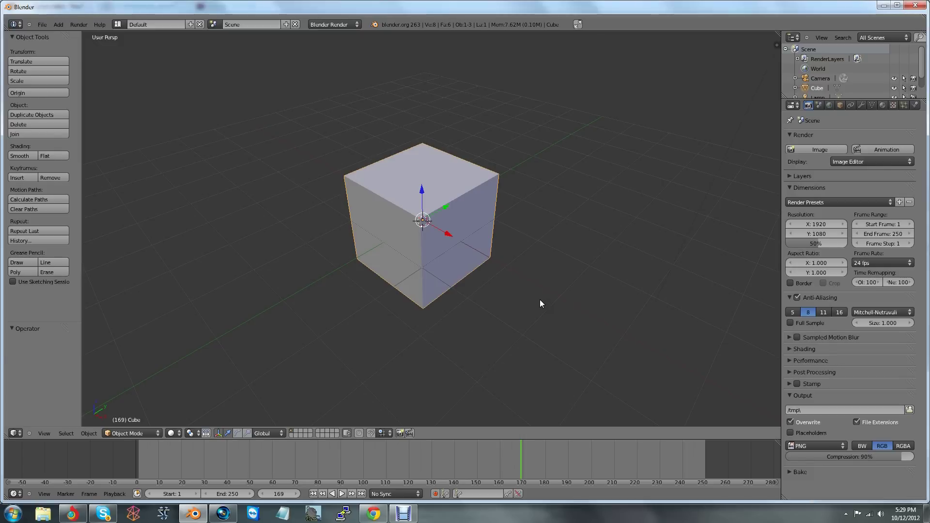
{"action": "middle_click_drag", "start_coordinate": [542, 295], "coordinate": [524, 307]}
{"action": "scroll", "coordinate": [498, 265], "scroll_direction": "down", "scroll_amount": 3}
{"action": "scroll", "coordinate": [498, 265], "scroll_direction": "up", "scroll_amount": 4}
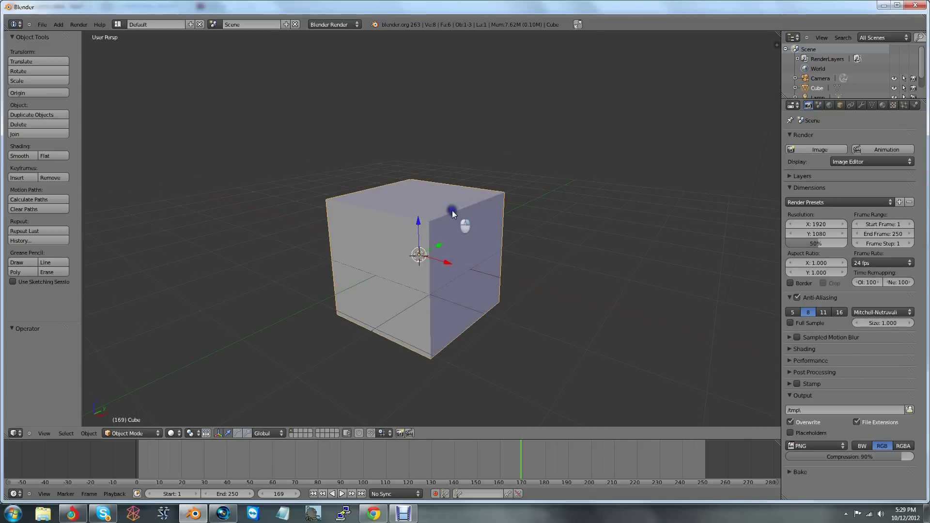
{"action": "middle_click_drag", "start_coordinate": [519, 269], "coordinate": [495, 317]}
Step: Enter Edit Mode on the cube and select the four corner vertices of its top face
{"action": "key", "text": "Tab"}
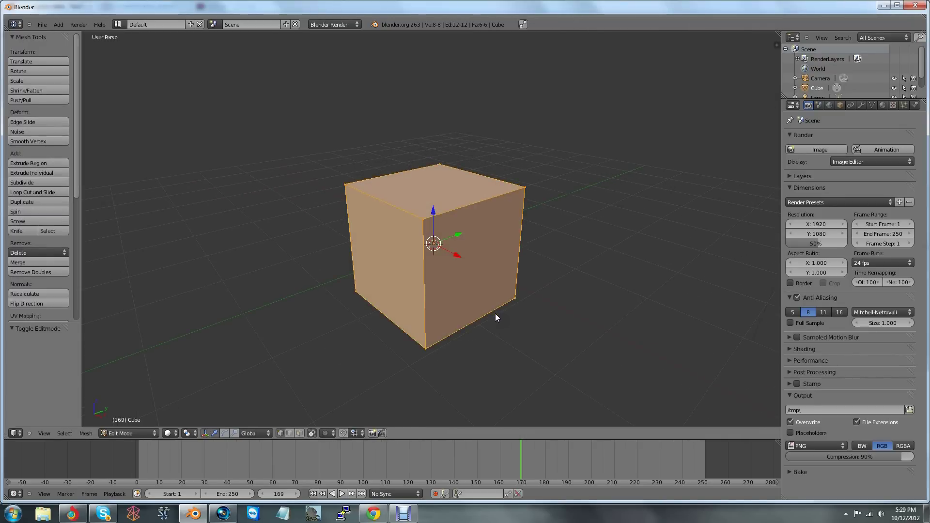
{"action": "right_click", "coordinate": [433, 221]}
{"action": "mouse_move", "coordinate": [484, 244]}
{"action": "middle_mouse_down"}
{"action": "mouse_move", "coordinate": [466, 242]}
{"action": "mouse_move", "coordinate": [474, 240]}
{"action": "middle_mouse_up"}
{"action": "right_click", "coordinate": [524, 195], "text": "shift"}
{"action": "right_click", "coordinate": [482, 173], "text": "shift"}
{"action": "right_click", "coordinate": [370, 179], "text": "shift"}
Step: Select a single top corner vertex of the cube and try moving it freely
{"action": "middle_click_drag", "start_coordinate": [436, 259], "coordinate": [426, 203]}
{"action": "right_click", "coordinate": [400, 224]}
{"action": "right_click", "coordinate": [501, 191]}
{"action": "mouse_move", "coordinate": [540, 224]}
{"action": "middle_mouse_down"}
{"action": "mouse_move", "coordinate": [582, 234]}
{"action": "mouse_move", "coordinate": [581, 210]}
{"action": "mouse_move", "coordinate": [557, 215]}
{"action": "mouse_move", "coordinate": [565, 211]}
{"action": "mouse_move", "coordinate": [560, 191]}
{"action": "mouse_move", "coordinate": [558, 215]}
{"action": "mouse_move", "coordinate": [539, 220]}
{"action": "middle_mouse_up"}
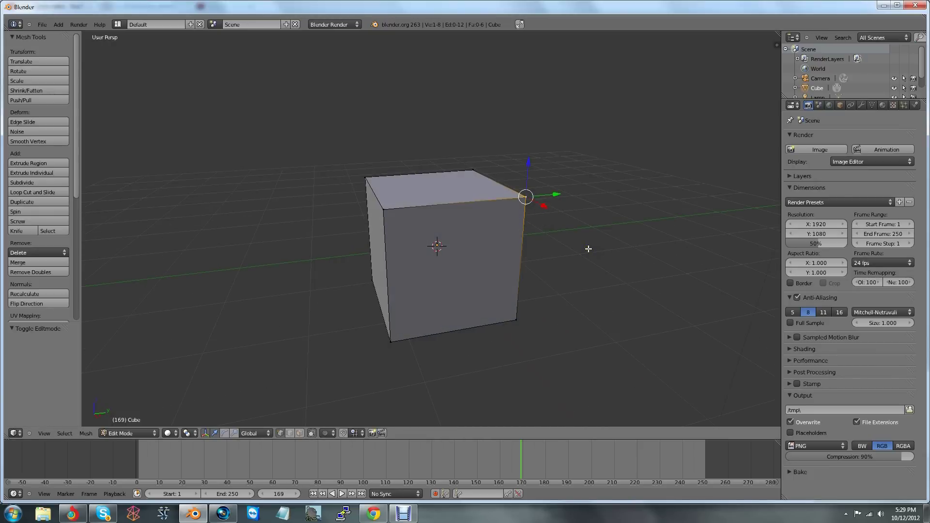
{"action": "key", "text": "g"}
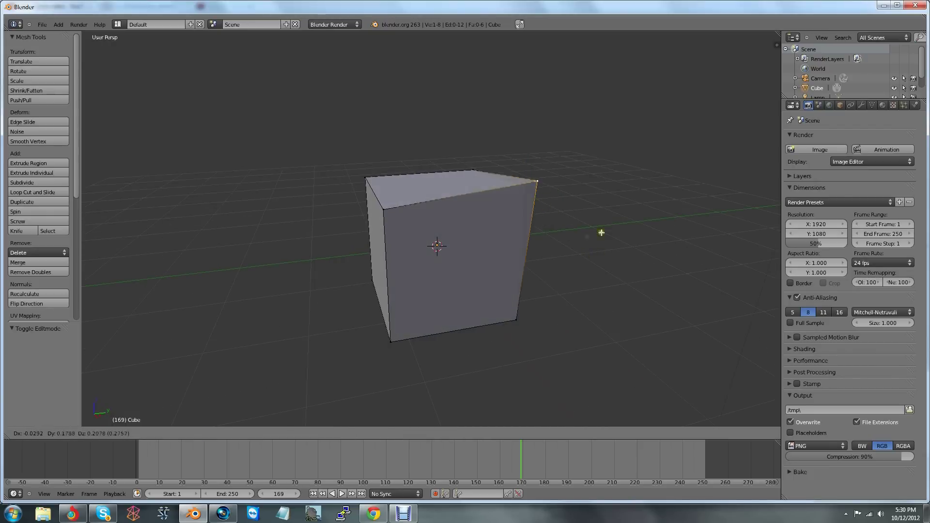
{"action": "right_click", "coordinate": [595, 242]}
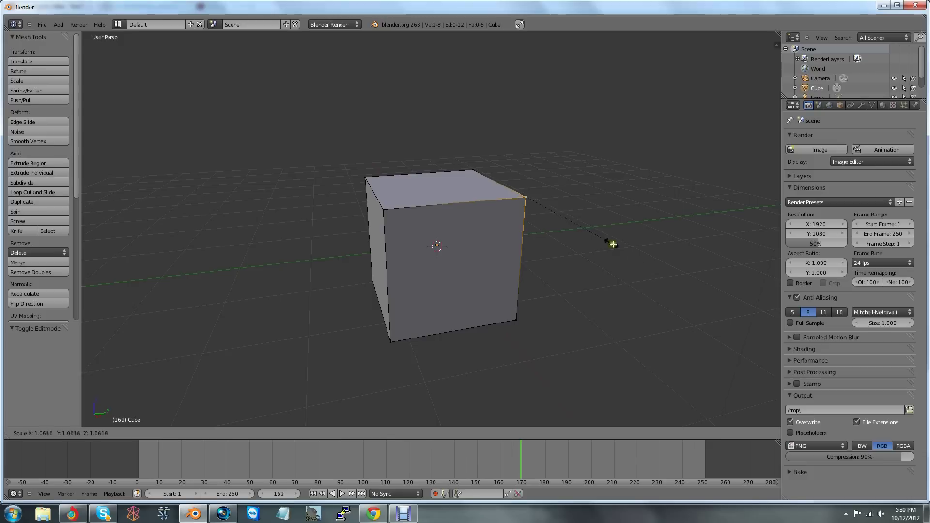
Step: Add the front face's other top vertex to the selection and try scaling that edge up by about 1.645
{"action": "right_click", "coordinate": [386, 210], "text": "shift"}
{"action": "middle_click_drag", "start_coordinate": [385, 210], "coordinate": [550, 242]}
{"action": "key", "text": "s"}
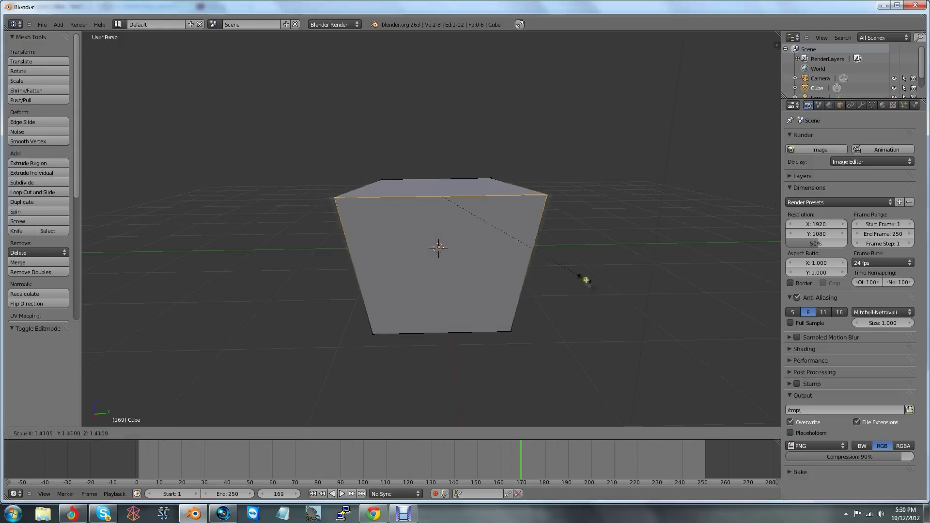
{"action": "key", "text": "Escape"}
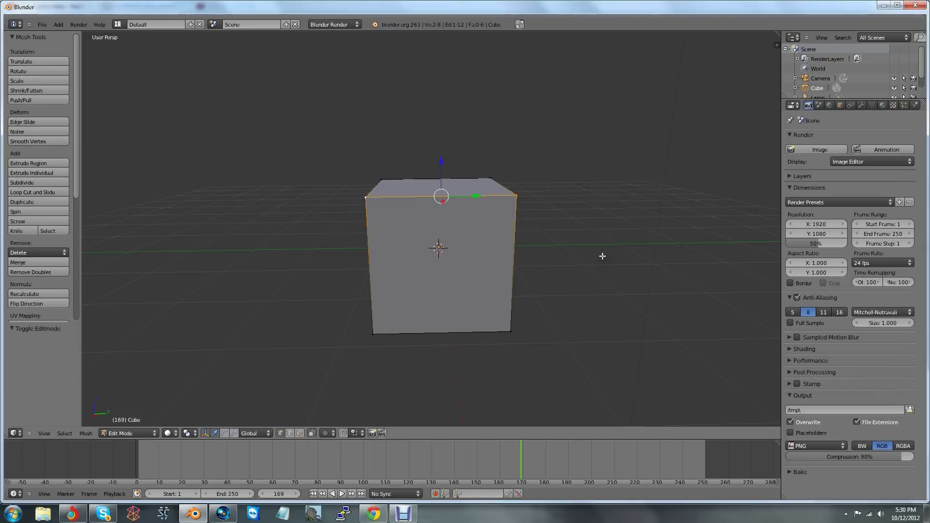
{"action": "key", "text": "s"}
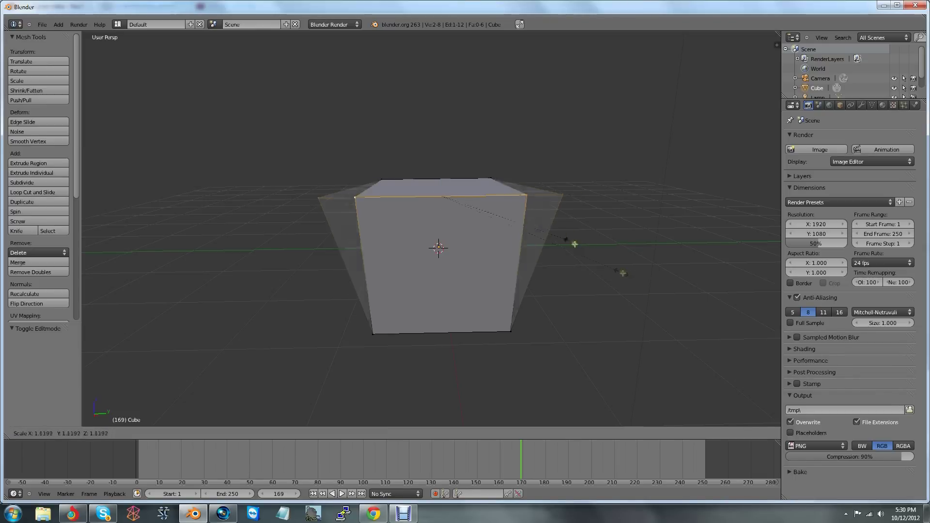
{"action": "left_click", "coordinate": [620, 279]}
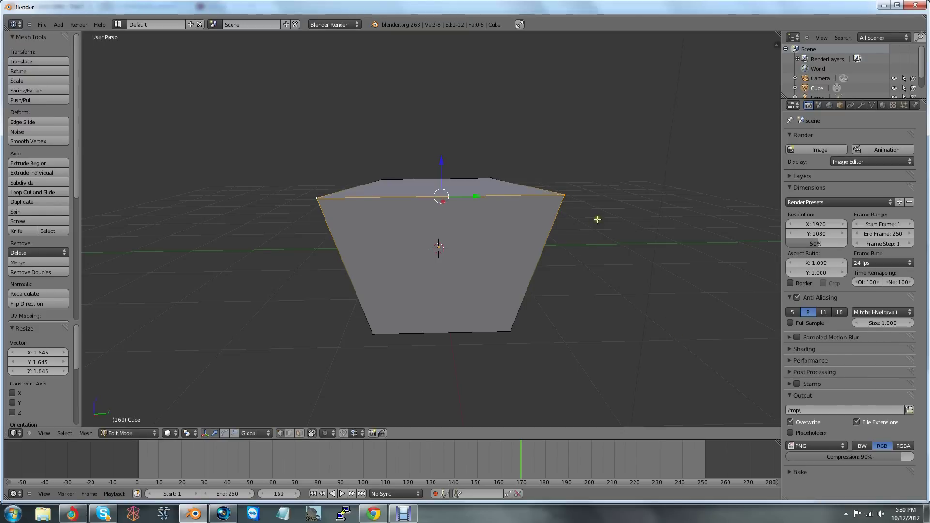
{"action": "key", "text": "ctrl+z"}
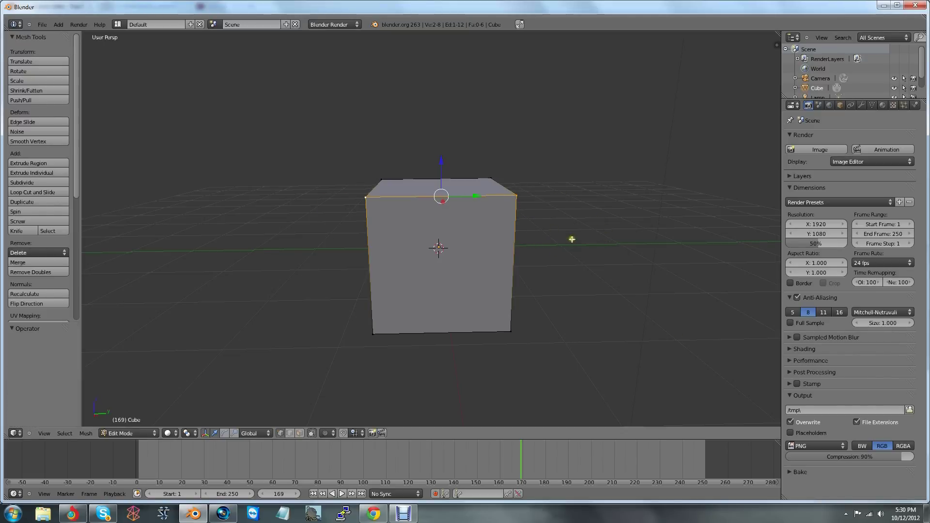
Step: Try scaling the cube's selected front top edge up again, and try rotating it in the front-facing view
{"action": "key", "text": "s"}
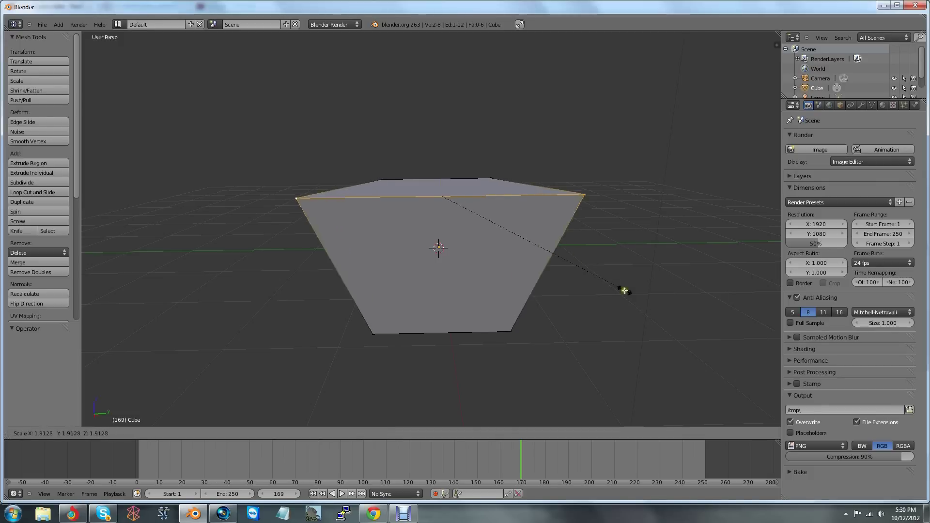
{"action": "right_click", "coordinate": [611, 279]}
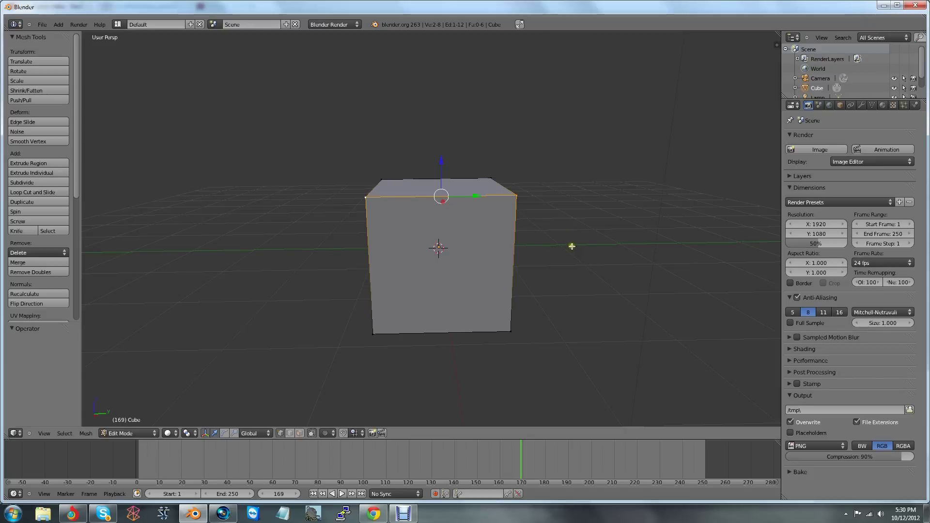
{"action": "key", "text": "r"}
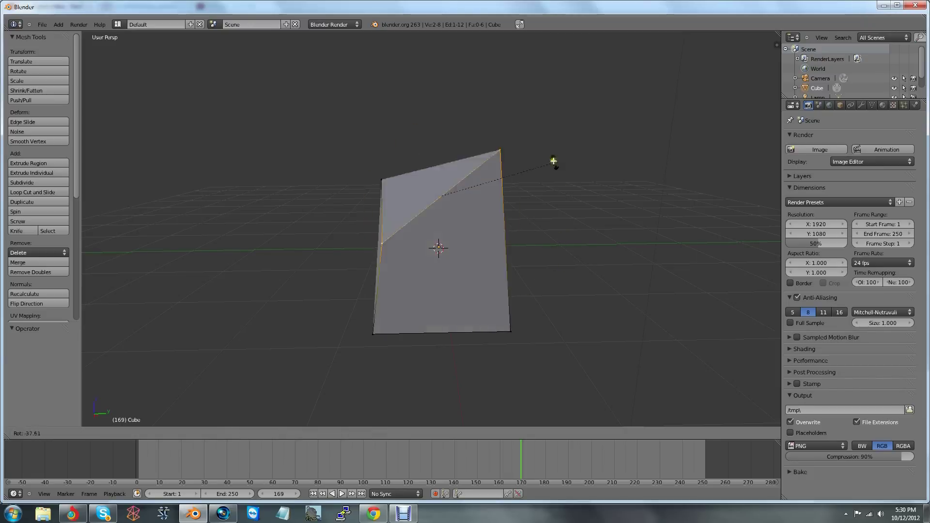
{"action": "right_click", "coordinate": [575, 269]}
Step: Try rotating the selected top edge several times from an angled view of the cube
{"action": "middle_click_drag", "start_coordinate": [571, 264], "coordinate": [598, 270]}
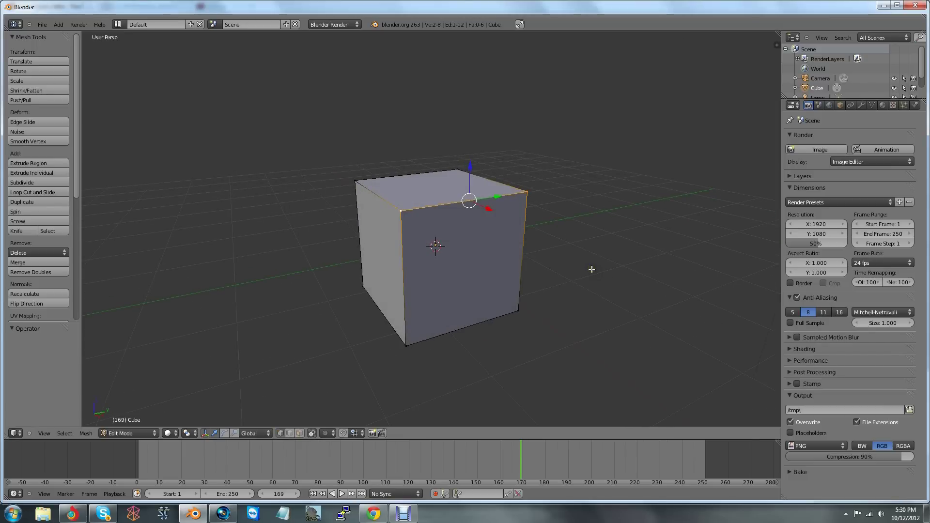
{"action": "key", "text": "r"}
{"action": "right_click", "coordinate": [591, 266]}
{"action": "key", "text": "r"}
{"action": "right_click", "coordinate": [586, 276]}
{"action": "key", "text": "r"}
{"action": "right_click", "coordinate": [590, 265]}
{"action": "middle_click_drag", "start_coordinate": [589, 264], "coordinate": [535, 269]}
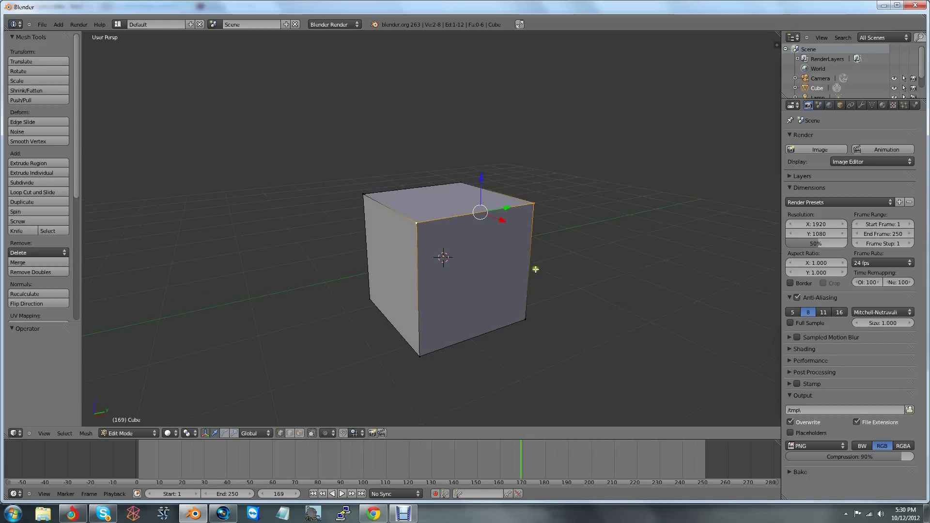
Step: Try trackball rotation on the selected top edge from two different viewing angles
{"action": "key", "text": "r"}
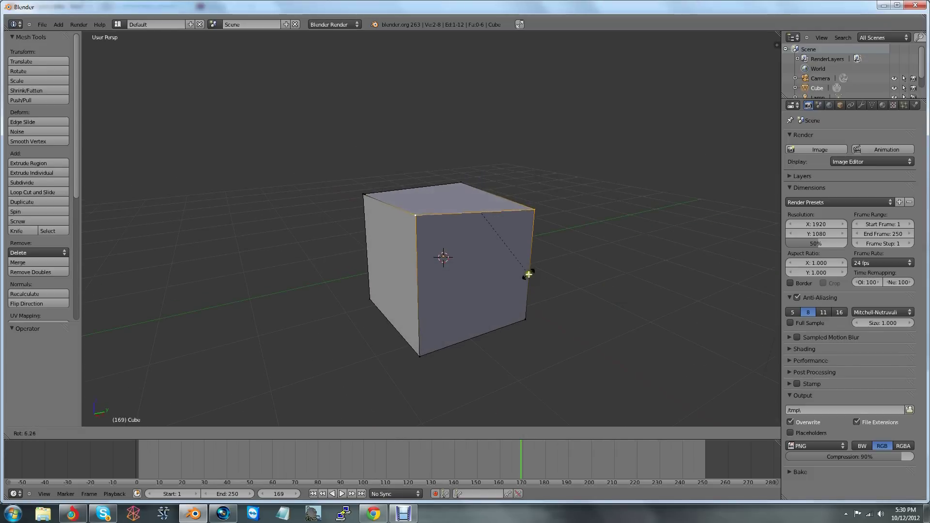
{"action": "key", "text": "r"}
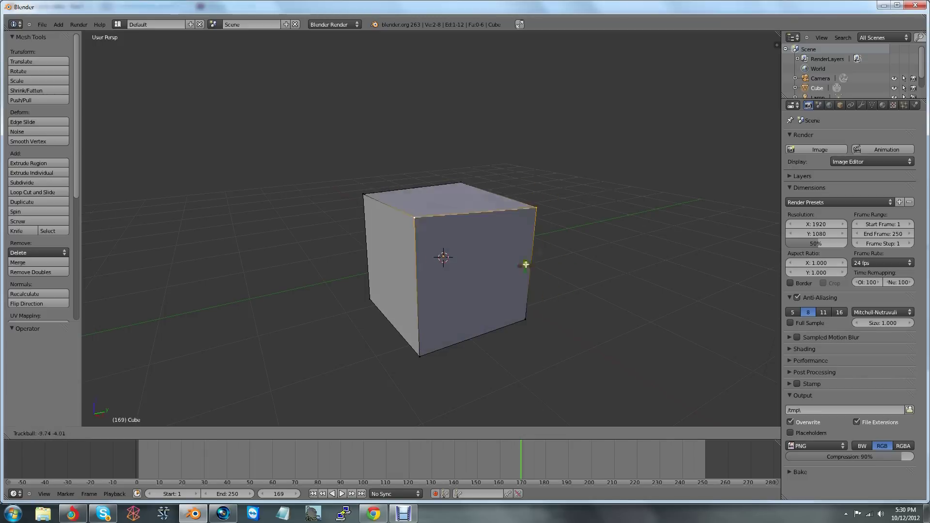
{"action": "right_click", "coordinate": [528, 265]}
{"action": "mouse_move", "coordinate": [550, 274]}
{"action": "middle_mouse_down"}
{"action": "mouse_move", "coordinate": [484, 291]}
{"action": "mouse_move", "coordinate": [502, 279]}
{"action": "mouse_move", "coordinate": [513, 322]}
{"action": "mouse_move", "coordinate": [521, 281]}
{"action": "mouse_move", "coordinate": [542, 280]}
{"action": "middle_mouse_up"}
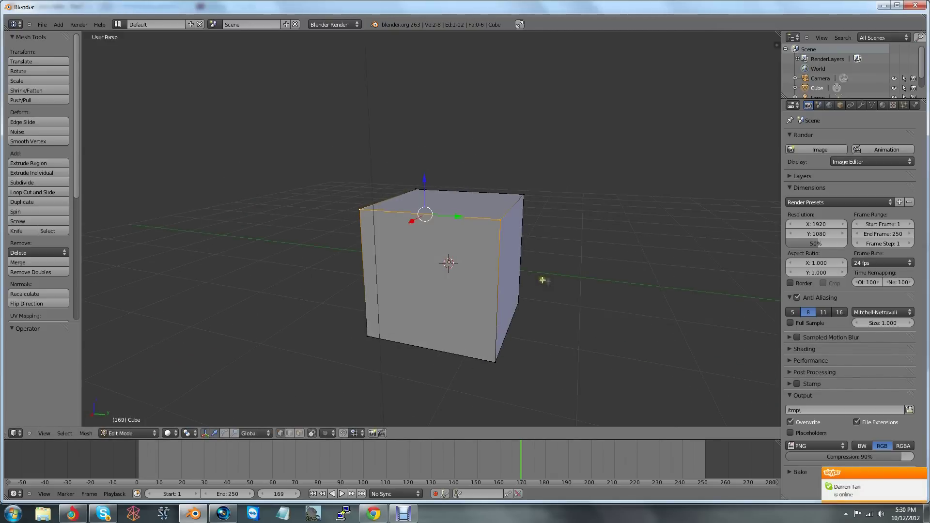
{"action": "key", "text": "r"}
{"action": "key", "text": "r"}
{"action": "right_click", "coordinate": [535, 290]}
Step: Extend the selection to all four vertices of the cube's top face and examine it from several angles
{"action": "mouse_move", "coordinate": [563, 278]}
{"action": "middle_mouse_down"}
{"action": "mouse_move", "coordinate": [572, 282]}
{"action": "mouse_move", "coordinate": [556, 293]}
{"action": "mouse_move", "coordinate": [521, 274]}
{"action": "mouse_move", "coordinate": [564, 277]}
{"action": "middle_mouse_up"}
{"action": "right_click", "coordinate": [353, 223], "text": "shift"}
{"action": "middle_click_drag", "start_coordinate": [621, 281], "coordinate": [572, 279]}
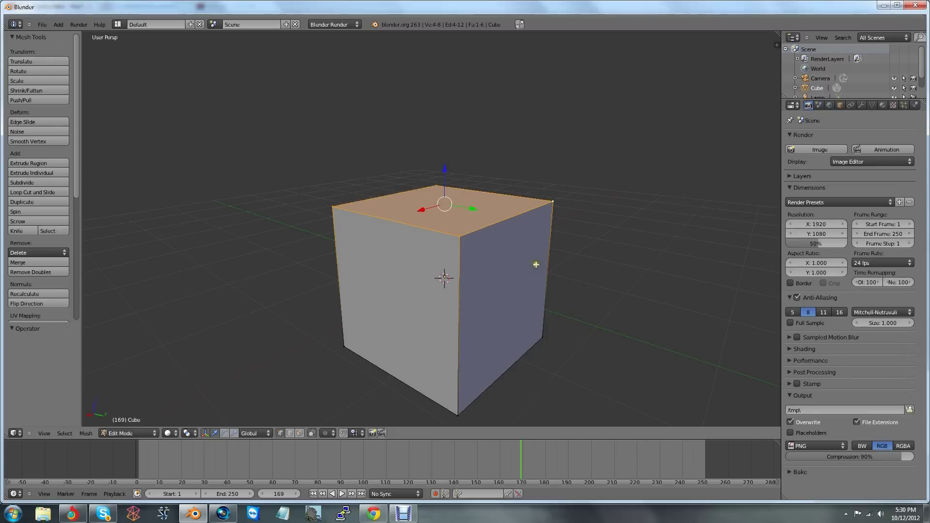
{"action": "middle_click_drag", "start_coordinate": [568, 272], "coordinate": [541, 325]}
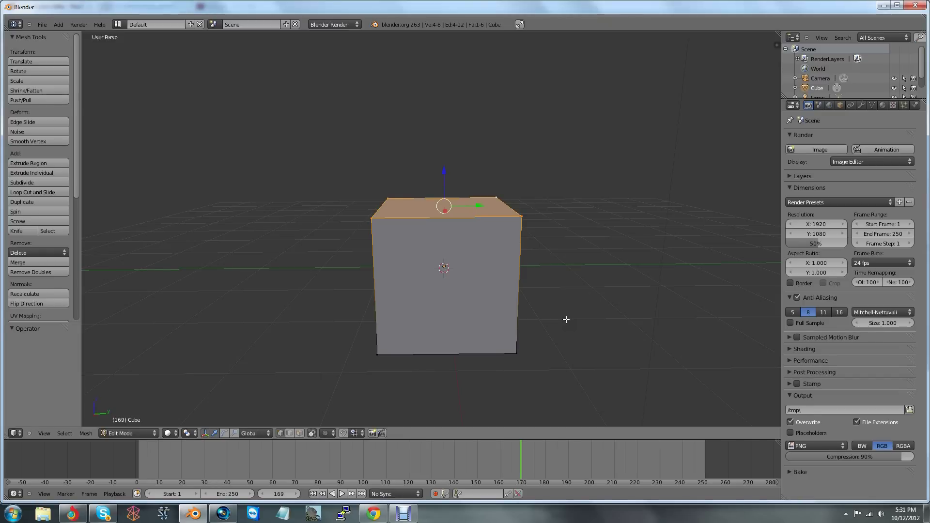
{"action": "middle_click_drag", "start_coordinate": [566, 320], "coordinate": [606, 319]}
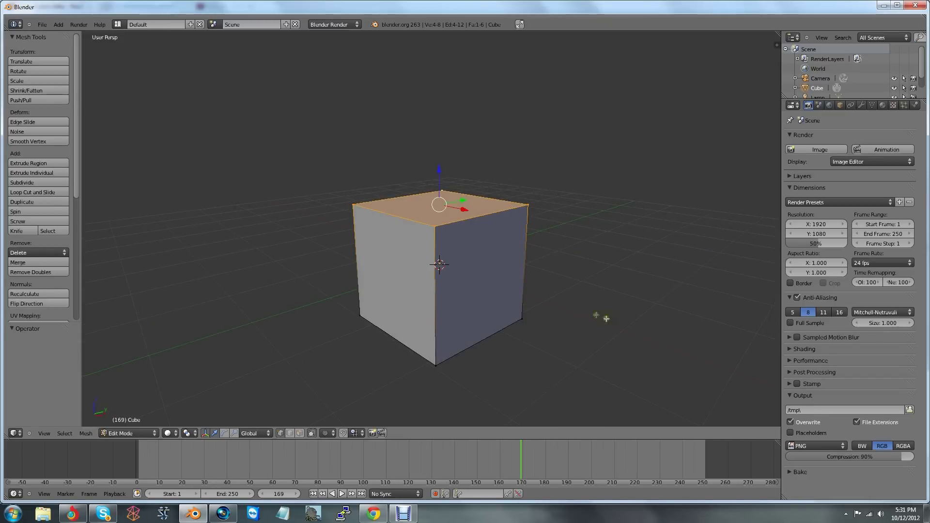
{"action": "middle_click_drag", "start_coordinate": [546, 318], "coordinate": [572, 326]}
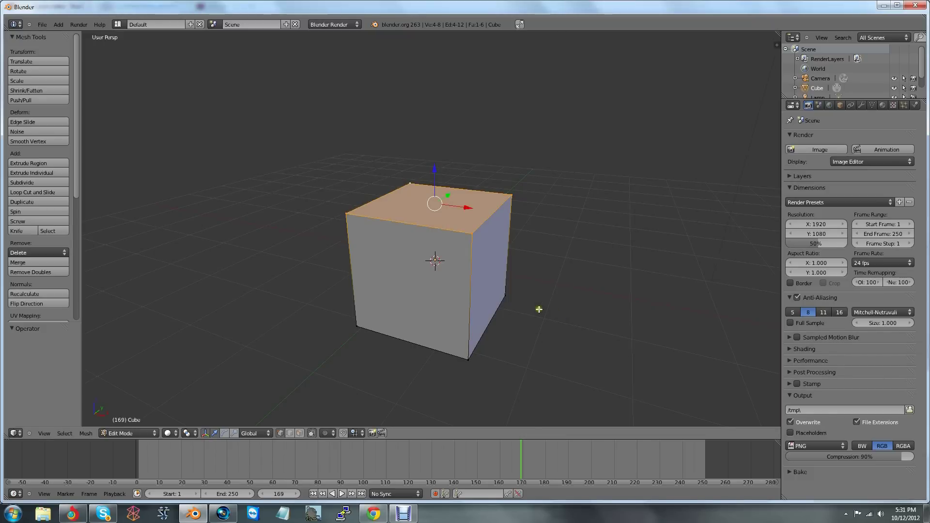
{"action": "middle_click_drag", "start_coordinate": [533, 281], "coordinate": [460, 280]}
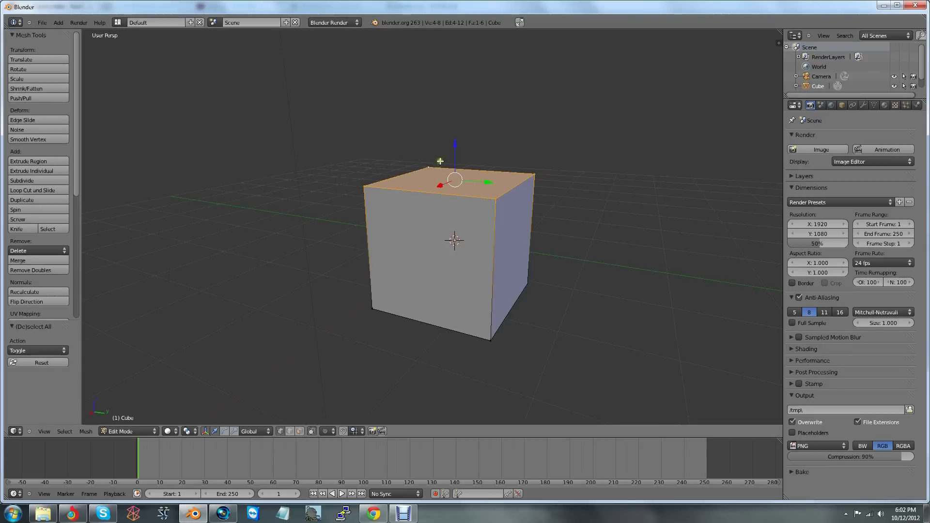
{"action": "middle_click_drag", "start_coordinate": [511, 306], "coordinate": [487, 288]}
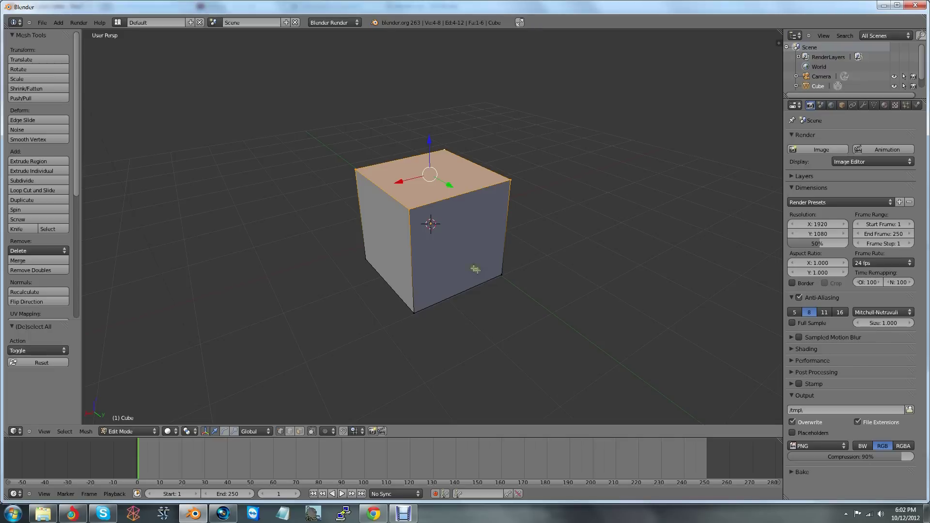
Step: Deselect the vertices, return to Object Mode and delete the cube from the scene
{"action": "key", "text": "a"}
{"action": "key", "text": "Tab"}
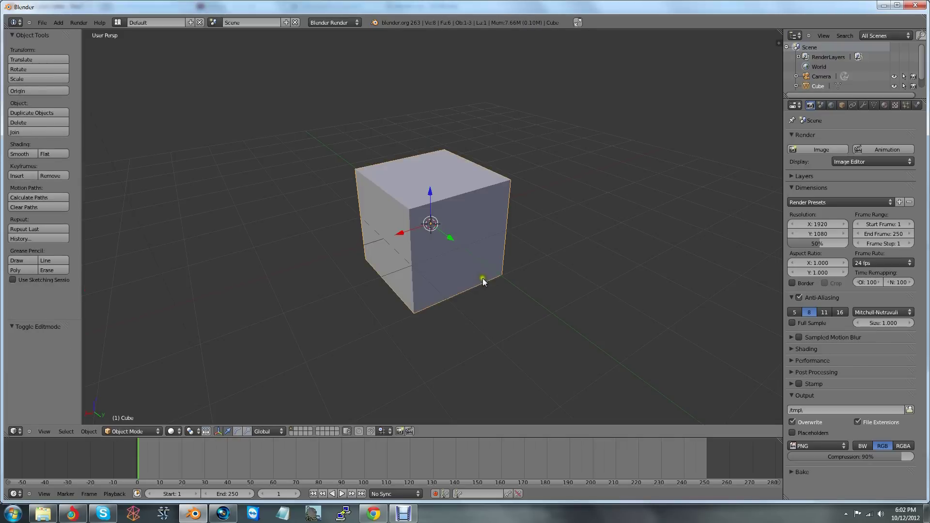
{"action": "key", "text": "x"}
{"action": "left_click", "coordinate": [452, 260]}
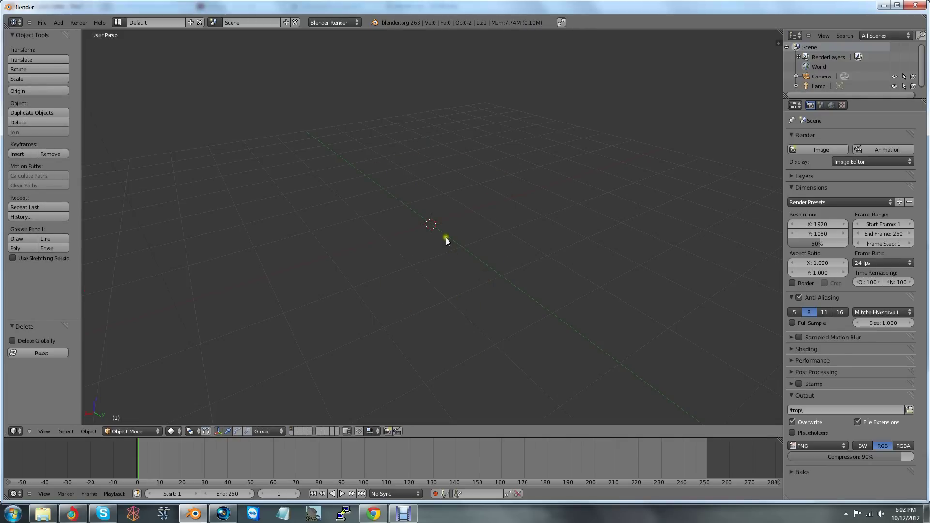
{"action": "middle_click_drag", "start_coordinate": [448, 241], "coordinate": [468, 246]}
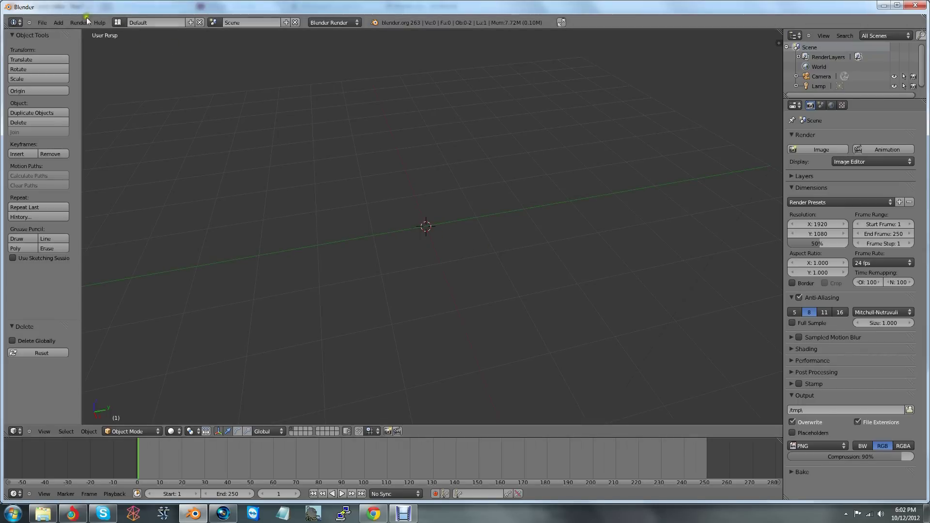
Step: Add a mesh circle at the 3D cursor in the empty scene
{"action": "left_click", "coordinate": [42, 23]}
{"action": "left_click", "coordinate": [59, 22]}
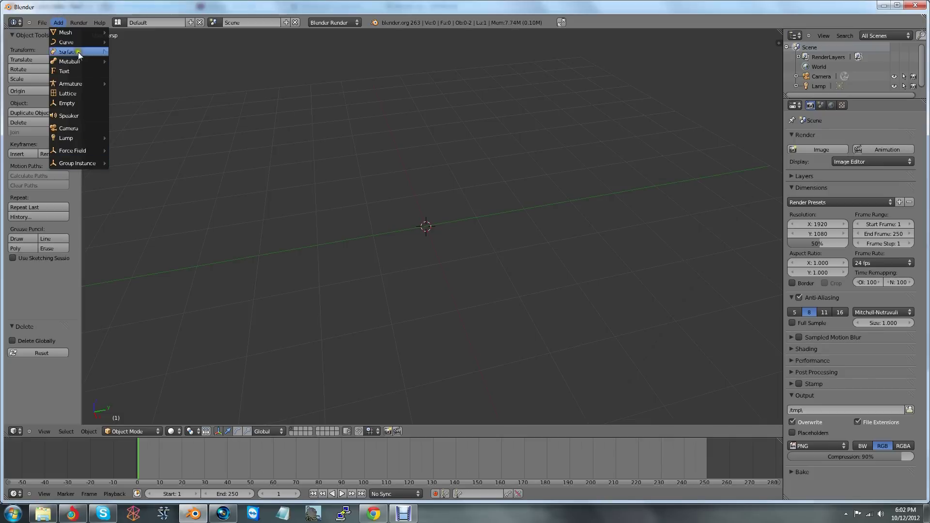
{"action": "mouse_move", "coordinate": [86, 30]}
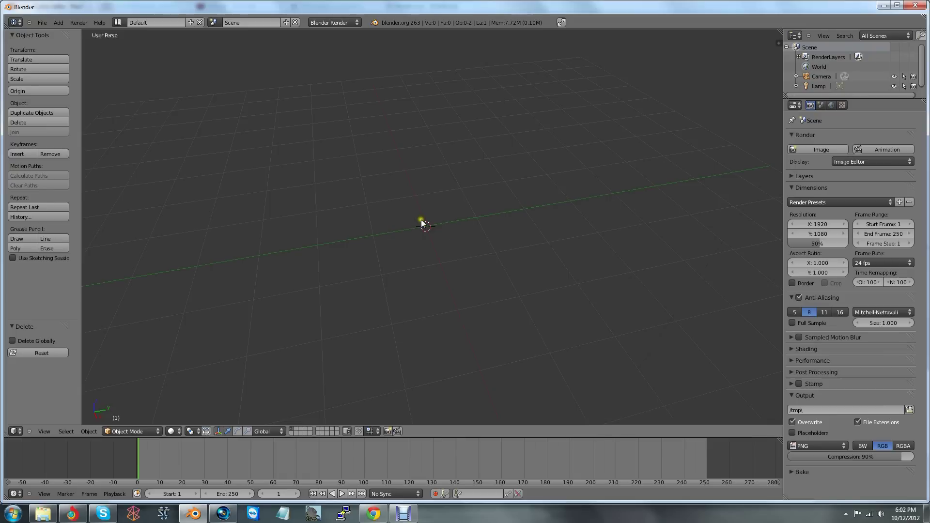
{"action": "key", "text": "shift+a"}
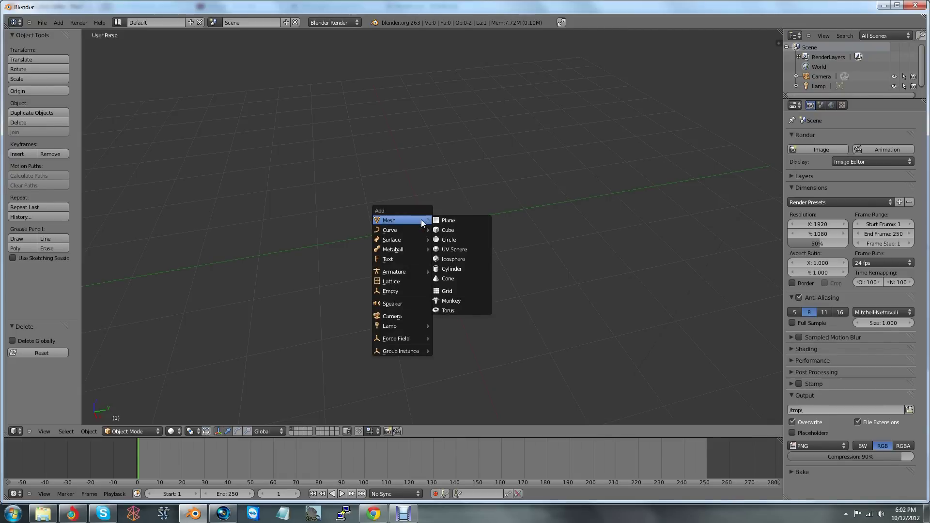
{"action": "left_click", "coordinate": [457, 239]}
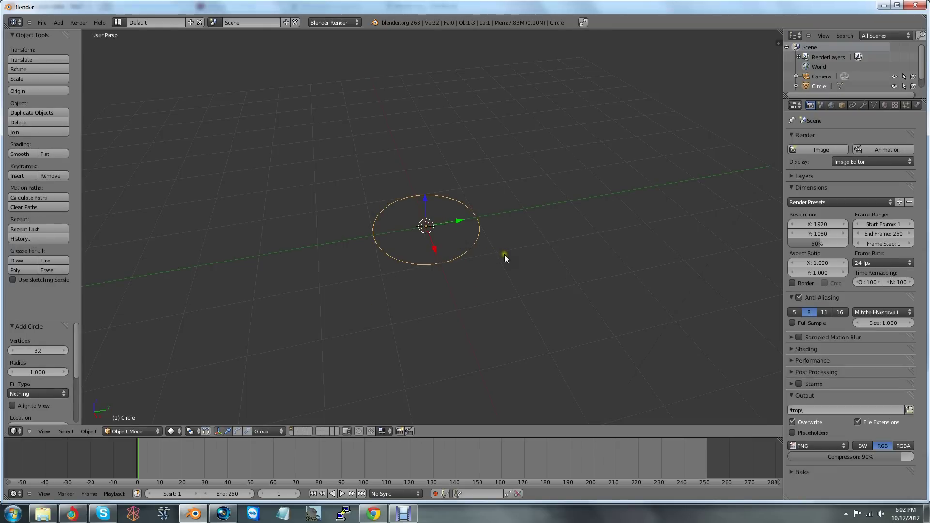
Step: Enter Edit Mode on the circle and fill its vertices with a single face
{"action": "middle_click_drag", "start_coordinate": [529, 260], "coordinate": [527, 321]}
{"action": "key", "text": "Tab"}
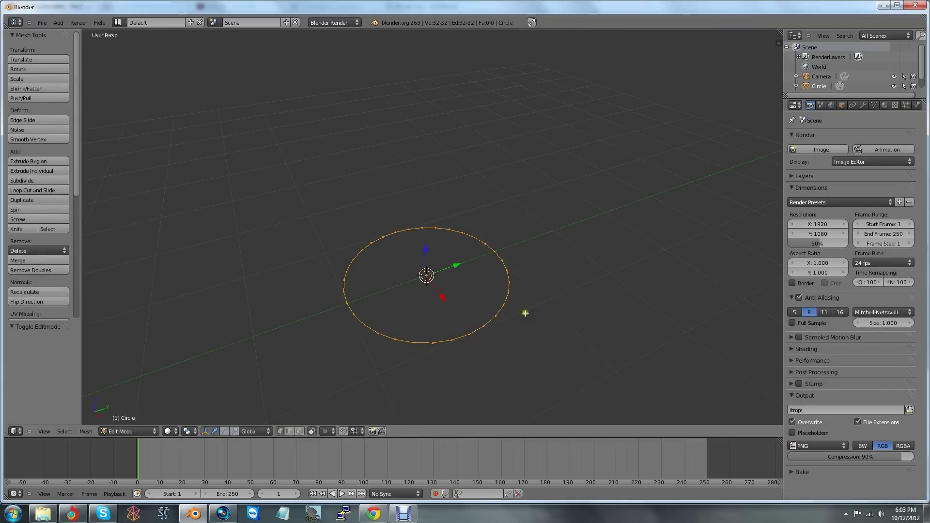
{"action": "middle_click_drag", "start_coordinate": [579, 297], "coordinate": [525, 308]}
{"action": "key", "text": "f"}
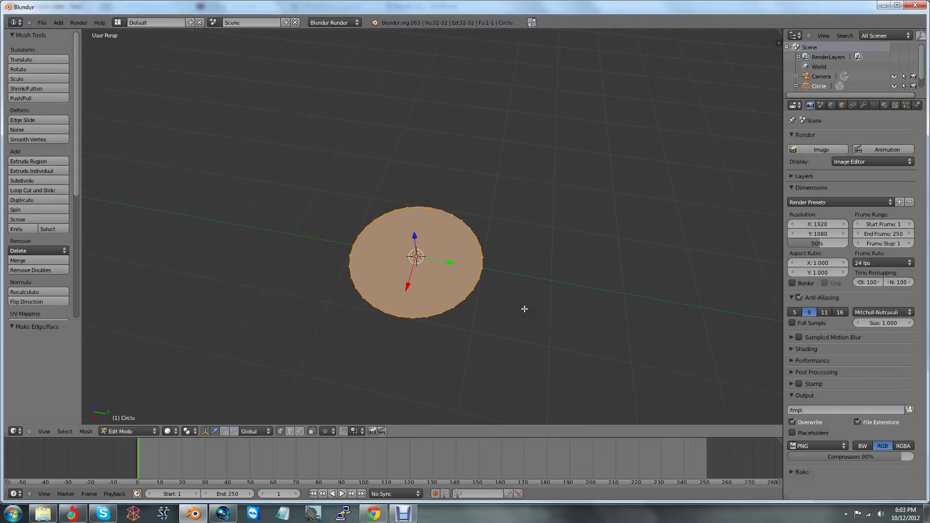
Step: Try extruding the circular face upward by about 2.715 units into a cylinder, and undo the extrusion
{"action": "middle_click_drag", "start_coordinate": [524, 308], "coordinate": [555, 265]}
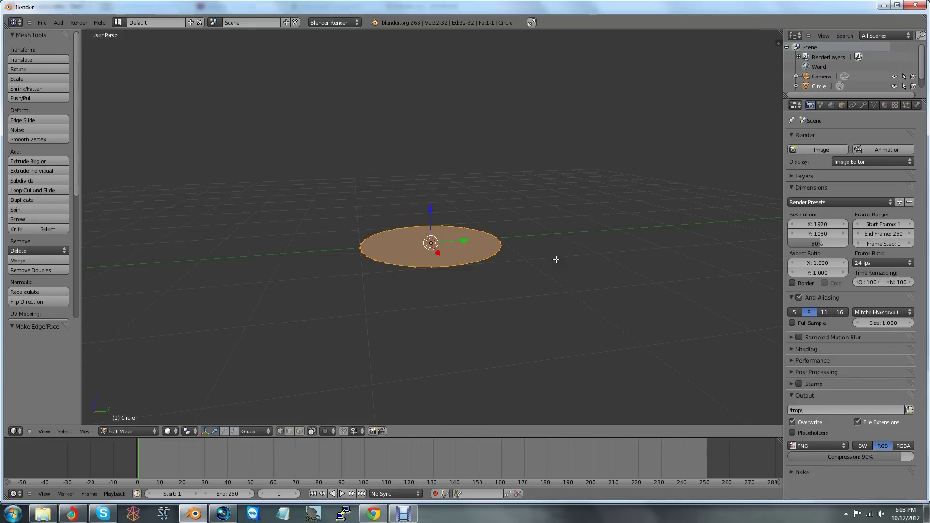
{"action": "key", "text": "e"}
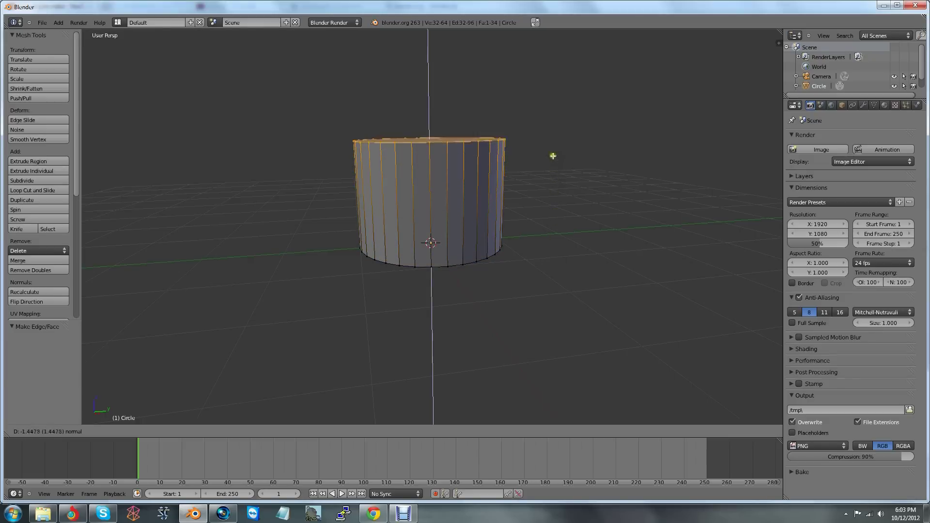
{"action": "left_click", "coordinate": [568, 57]}
{"action": "middle_click_drag", "start_coordinate": [592, 124], "coordinate": [608, 224], "text": "shift"}
{"action": "middle_click_drag", "start_coordinate": [470, 220], "coordinate": [530, 239]}
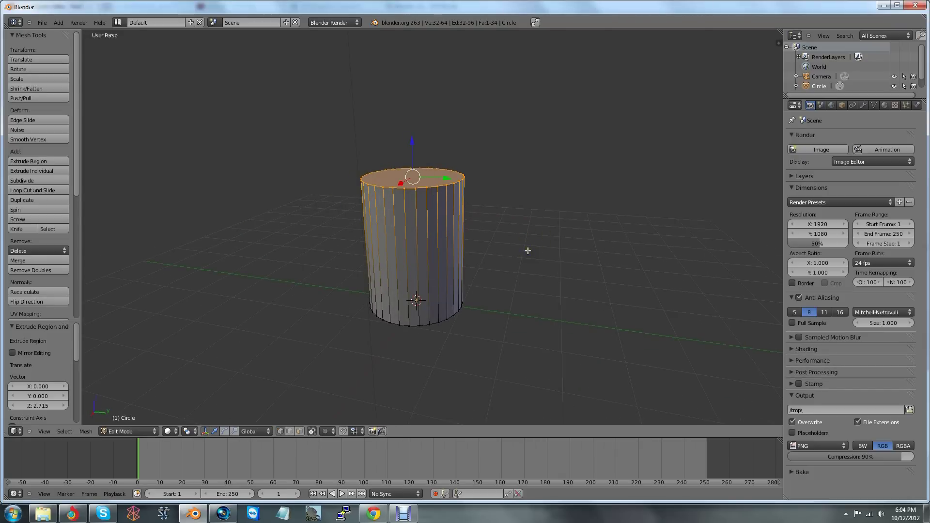
{"action": "key", "text": "ctrl+z"}
Step: Try extruding the circular face upward along its normal twice from a low viewing angle
{"action": "middle_click_drag", "start_coordinate": [546, 249], "coordinate": [632, 300]}
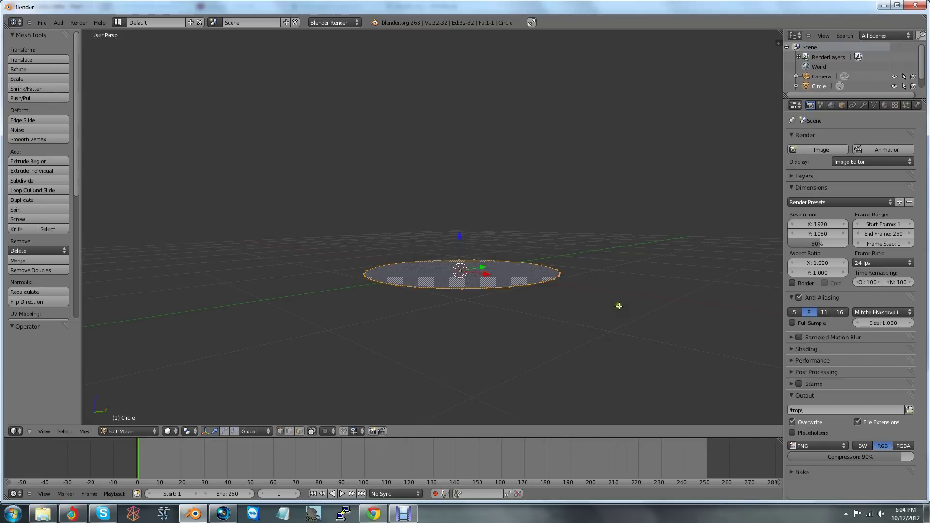
{"action": "key", "text": "e"}
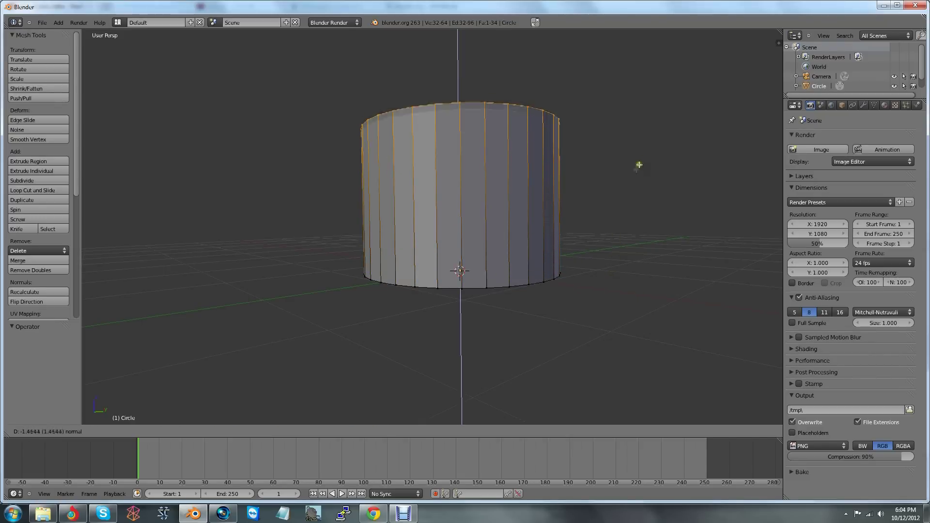
{"action": "right_click", "coordinate": [654, 132]}
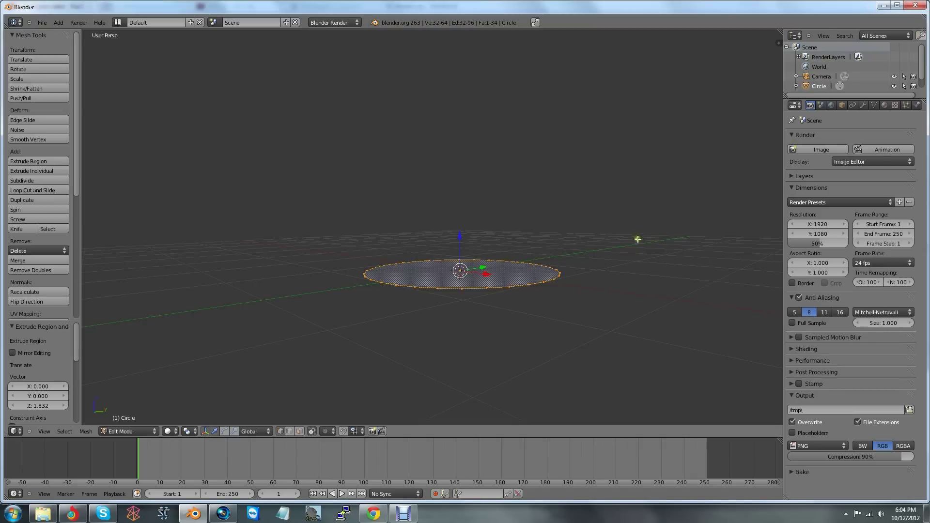
{"action": "key", "text": "e"}
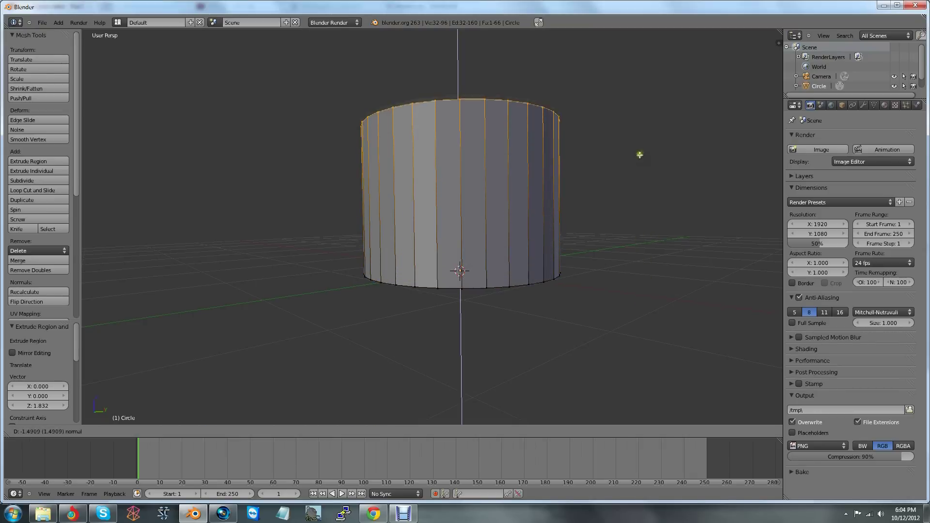
{"action": "right_click", "coordinate": [654, 133]}
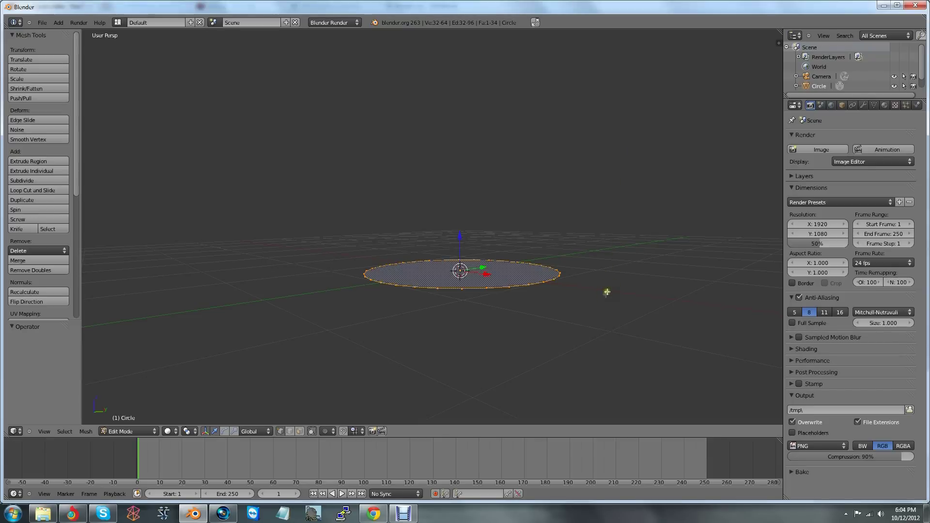
Step: Try extruding the circular face with free sideways movement, and try scaling the new vertices to about 0.9
{"action": "key", "text": "e"}
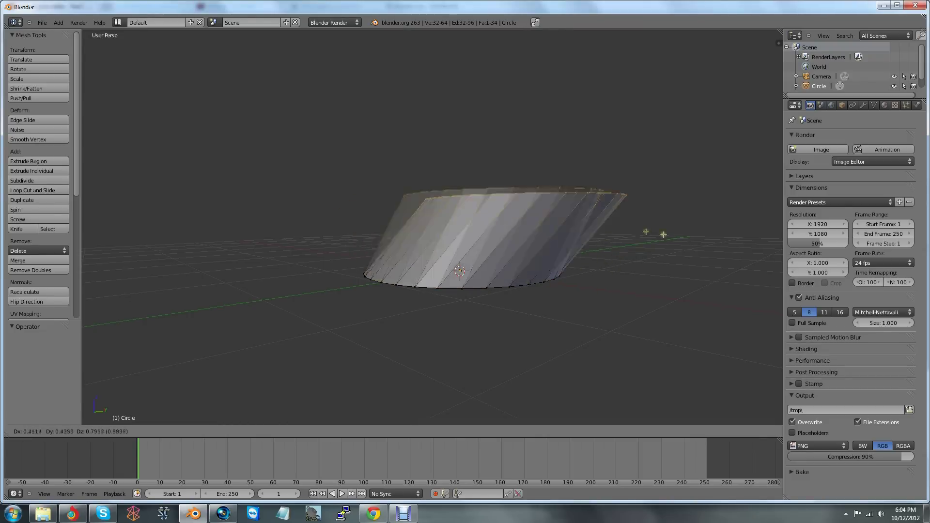
{"action": "right_click", "coordinate": [672, 285]}
{"action": "key", "text": "s"}
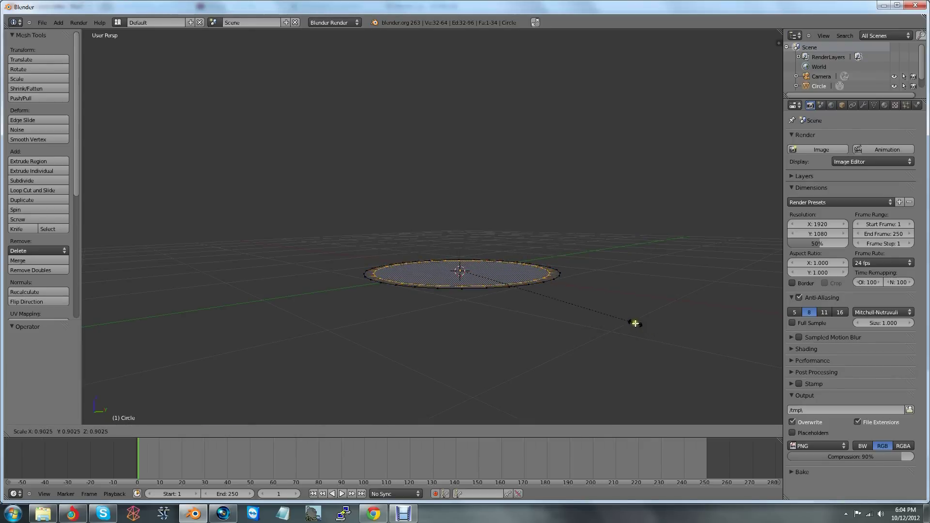
{"action": "right_click", "coordinate": [634, 322]}
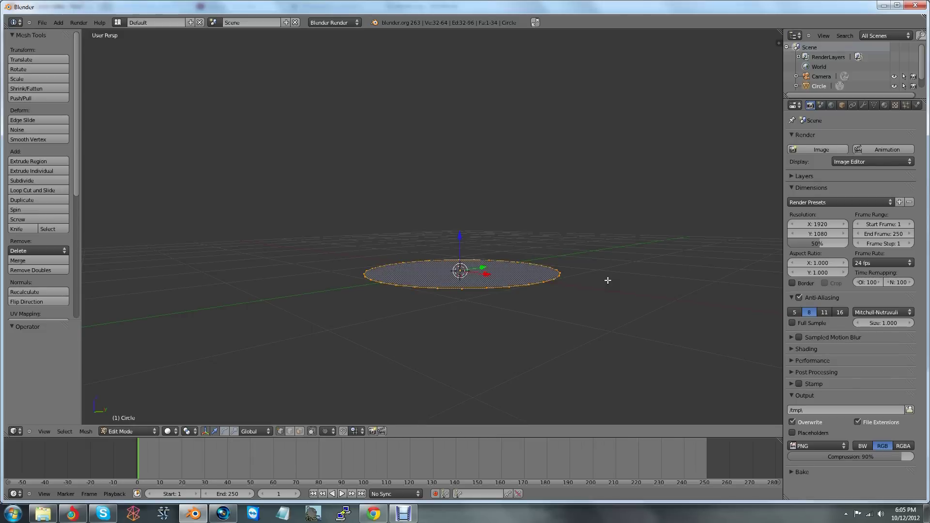
Step: Undo the previous attempt and extrude the circular face upward by about 2.39 units into a cylinder
{"action": "key", "text": "ctrl+z"}
{"action": "right_click", "coordinate": [596, 317]}
{"action": "key", "text": "e"}
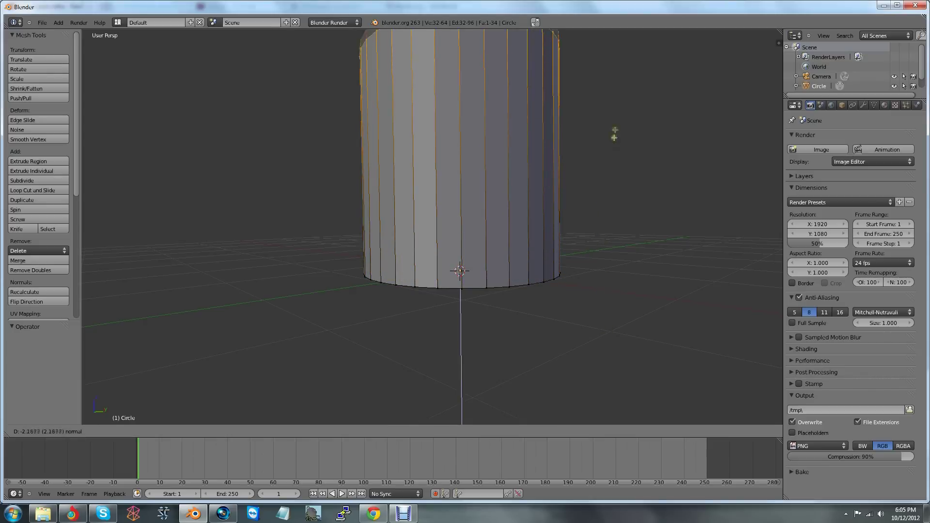
{"action": "left_click", "coordinate": [614, 136]}
{"action": "scroll", "coordinate": [611, 242], "scroll_direction": "down", "scroll_amount": 4}
Step: Try extruding the cylinder's top face again, undo that extrusion, and try moving the top face freely
{"action": "key", "text": "e"}
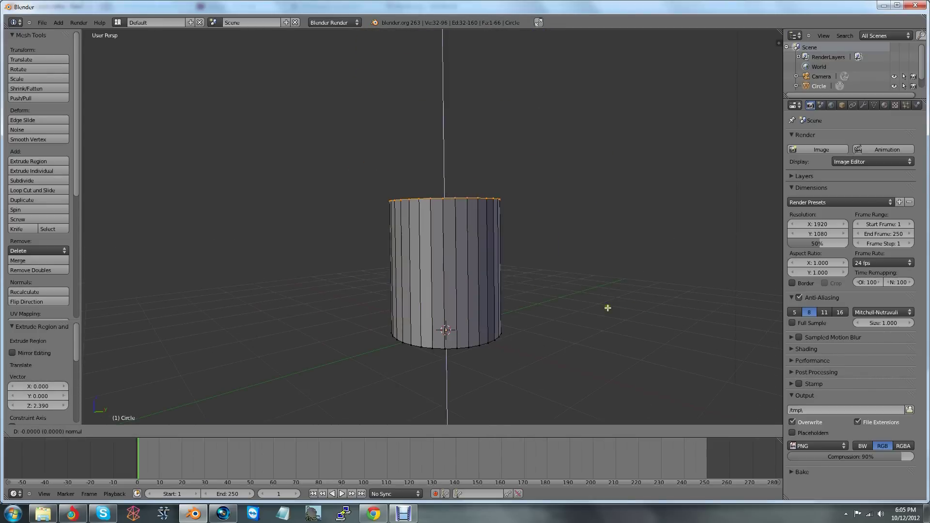
{"action": "key", "text": "Escape"}
{"action": "key", "text": "ctrl+z"}
{"action": "key", "text": "g"}
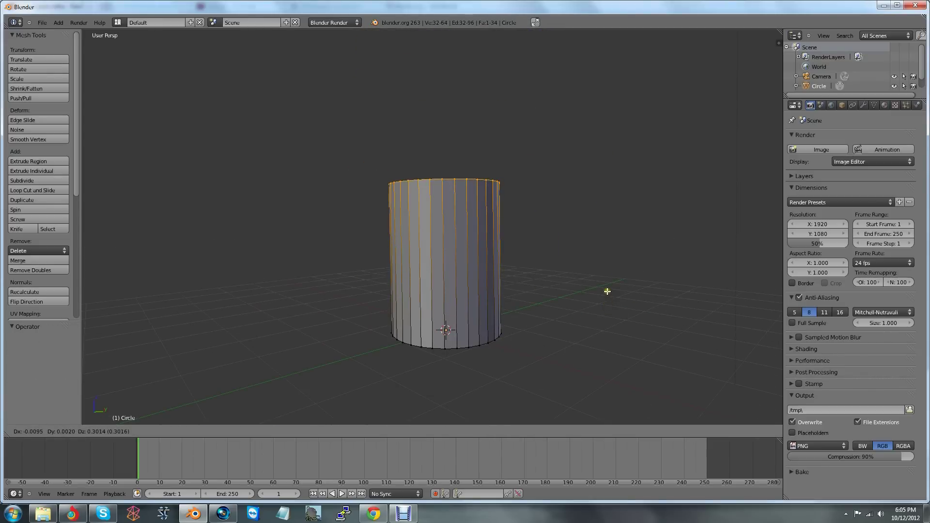
{"action": "key", "text": "Escape"}
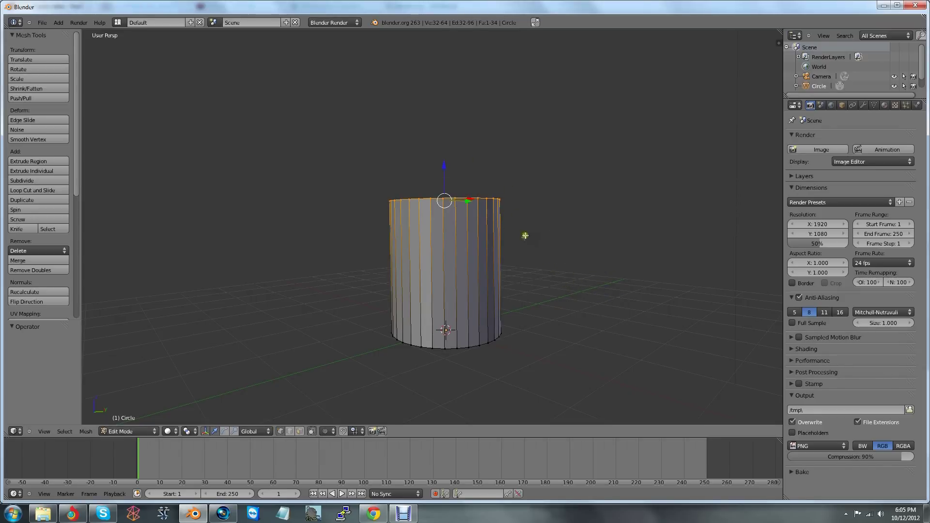
Step: Try moving the cylinder's top face along the Z axis and along the Y axis
{"action": "key", "text": "g"}
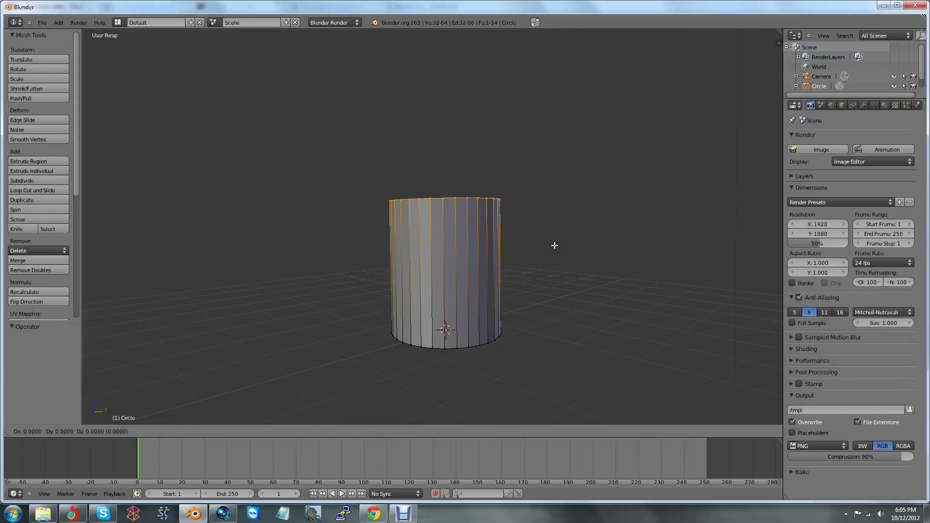
{"action": "key", "text": "z"}
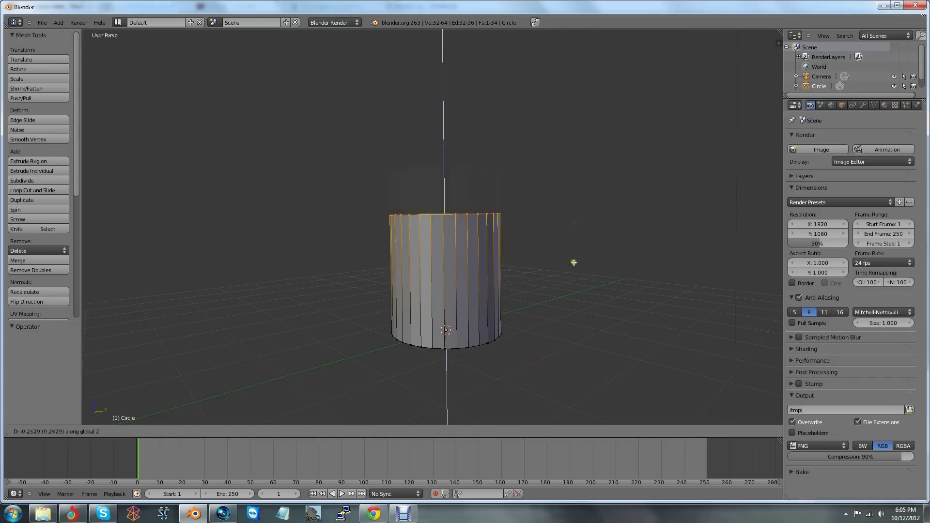
{"action": "left_click", "coordinate": [571, 235]}
{"action": "middle_click_drag", "start_coordinate": [571, 235], "coordinate": [546, 267]}
{"action": "right_click", "coordinate": [546, 258]}
{"action": "key", "text": "g"}
{"action": "key", "text": "y"}
{"action": "right_click", "coordinate": [550, 262]}
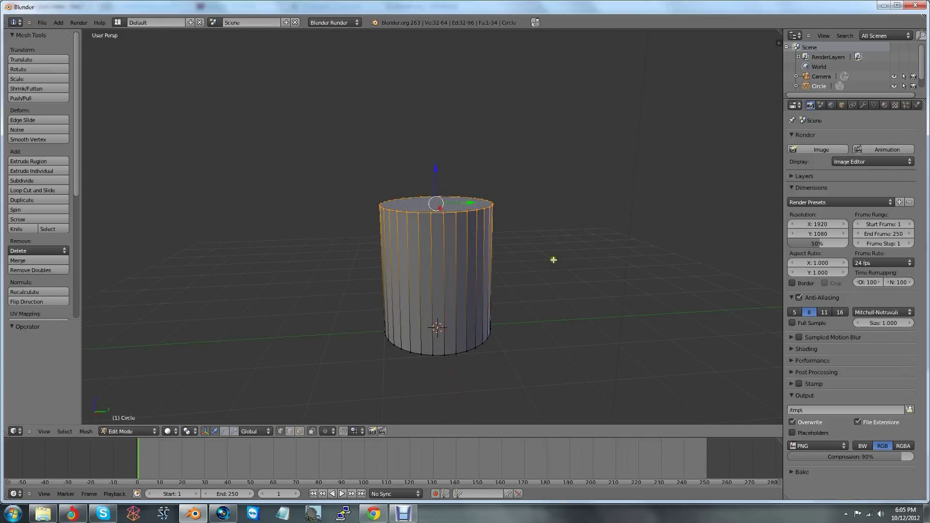
Step: Try scaling the cylinder's top face uniformly and separately along the Y, X and Z axes
{"action": "key", "text": "s"}
{"action": "right_click", "coordinate": [589, 293]}
{"action": "key", "text": "s"}
{"action": "key", "text": "y"}
{"action": "right_click", "coordinate": [568, 289]}
{"action": "key", "text": "s"}
{"action": "key", "text": "x"}
{"action": "right_click", "coordinate": [555, 292]}
{"action": "middle_click_drag", "start_coordinate": [556, 292], "coordinate": [628, 310]}
{"action": "key", "text": "s"}
{"action": "key", "text": "z"}
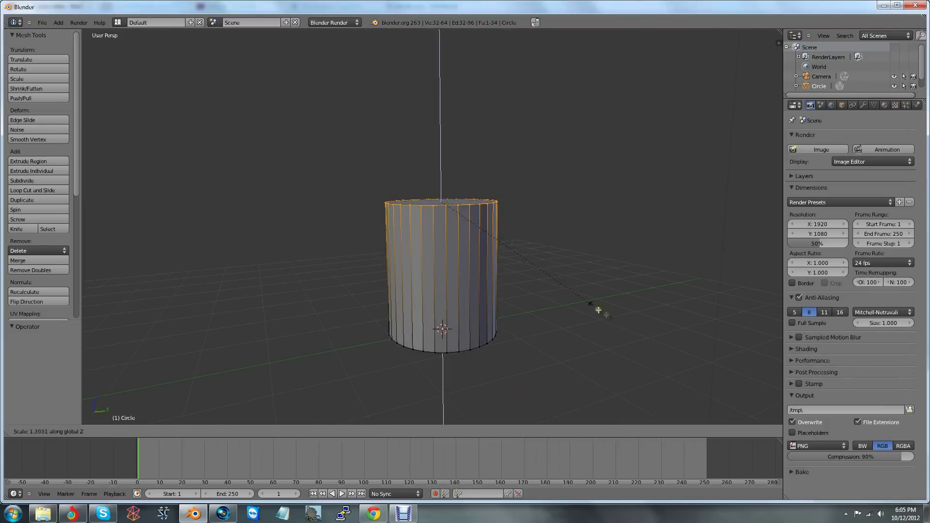
{"action": "right_click", "coordinate": [546, 289]}
Step: Try rotating the cylinder's top face freely and about the X axis
{"action": "middle_click_drag", "start_coordinate": [546, 289], "coordinate": [494, 272]}
{"action": "key", "text": "r"}
{"action": "right_click", "coordinate": [580, 289]}
{"action": "key", "text": "r"}
{"action": "key", "text": "x"}
{"action": "right_click", "coordinate": [506, 290]}
Step: Raise the cylinder's top face along the Z axis by about 0.661 units
{"action": "middle_click_drag", "start_coordinate": [542, 288], "coordinate": [606, 293]}
{"action": "scroll", "coordinate": [580, 284], "scroll_direction": "up", "scroll_amount": 2}
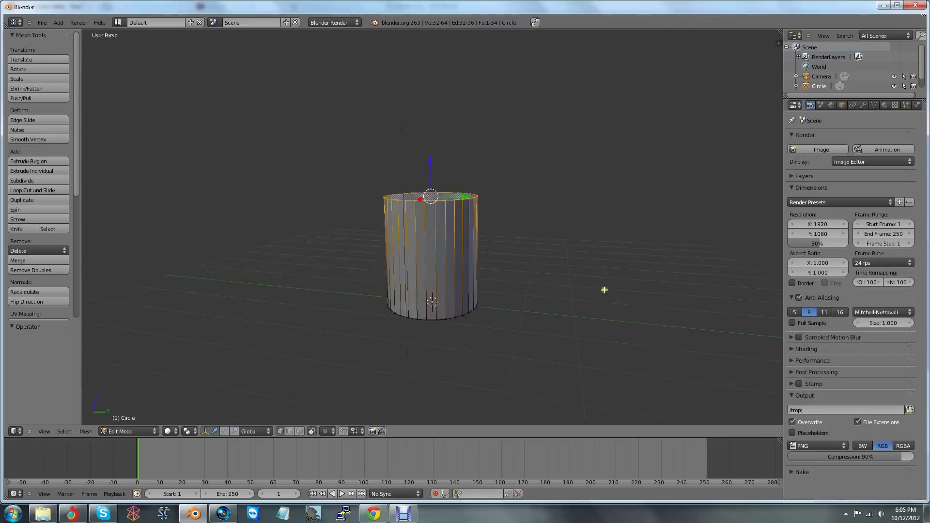
{"action": "key", "text": "g"}
{"action": "key", "text": "z"}
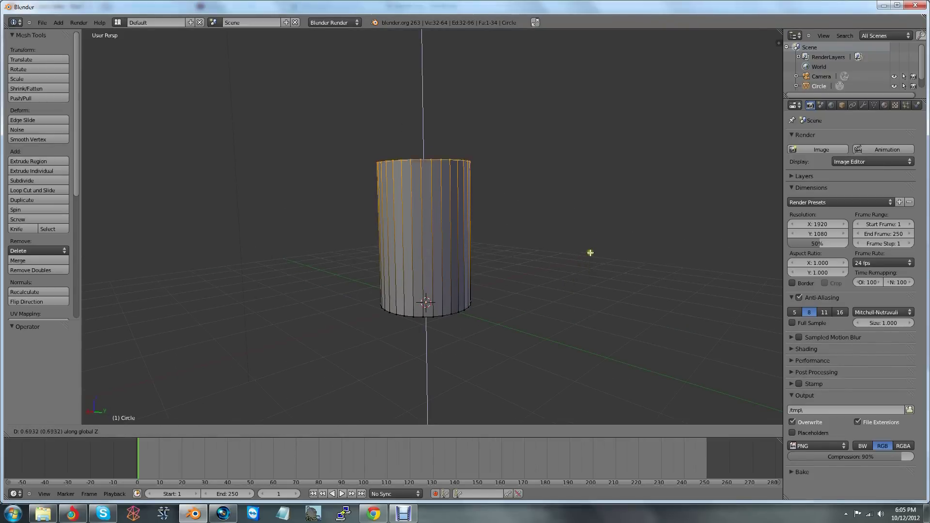
{"action": "left_click", "coordinate": [595, 254]}
Step: Scale the top face up to about 1.24 so the cylinder tapers like a cup
{"action": "middle_click_drag", "start_coordinate": [577, 293], "coordinate": [572, 234]}
{"action": "scroll", "coordinate": [573, 262], "scroll_direction": "up", "scroll_amount": 2}
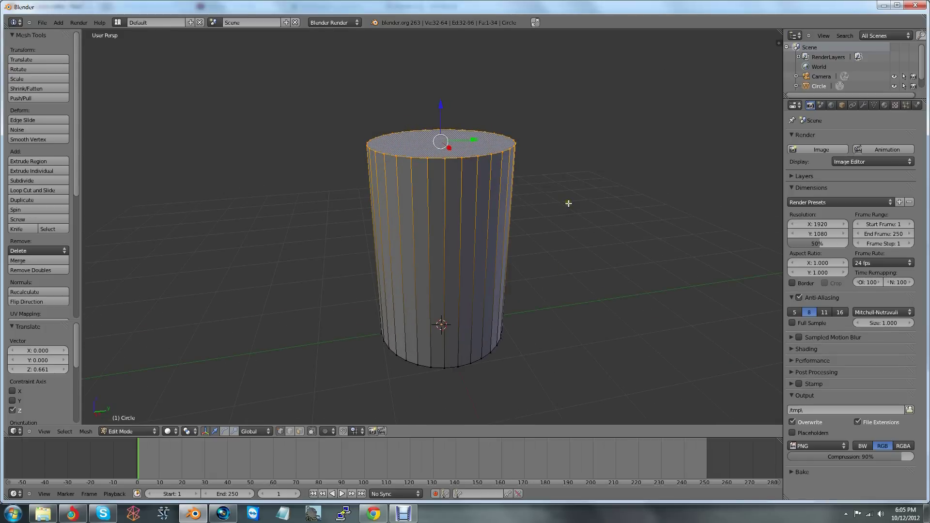
{"action": "key", "text": "s"}
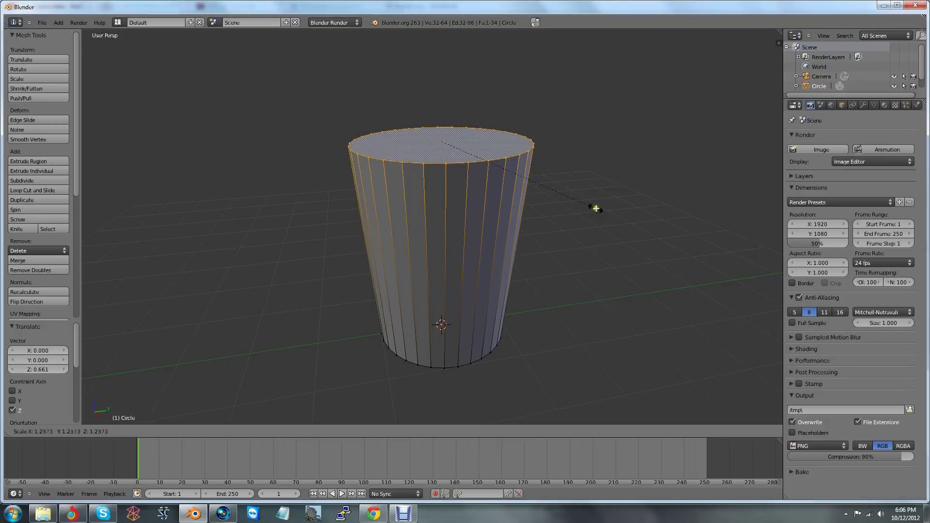
{"action": "left_click", "coordinate": [600, 211]}
Step: Raise the widened top face along the Z axis by about 0.466 units
{"action": "middle_click_drag", "start_coordinate": [679, 283], "coordinate": [592, 282]}
{"action": "key", "text": "g"}
{"action": "key", "text": "z"}
{"action": "left_click", "coordinate": [551, 234]}
{"action": "scroll", "coordinate": [560, 274], "scroll_direction": "up", "scroll_amount": 1}
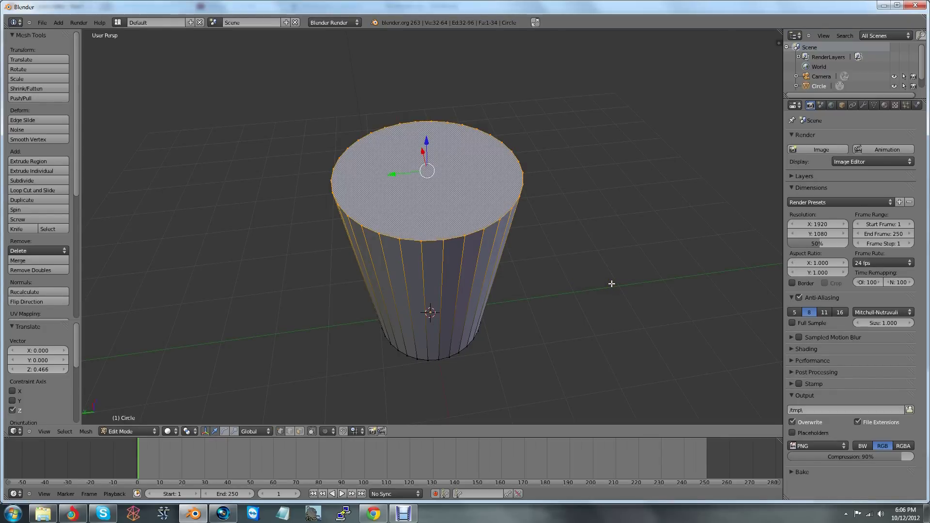
Step: Extrude the top face in place and scale the new face to about 0.913 to form a rim
{"action": "key", "text": "e"}
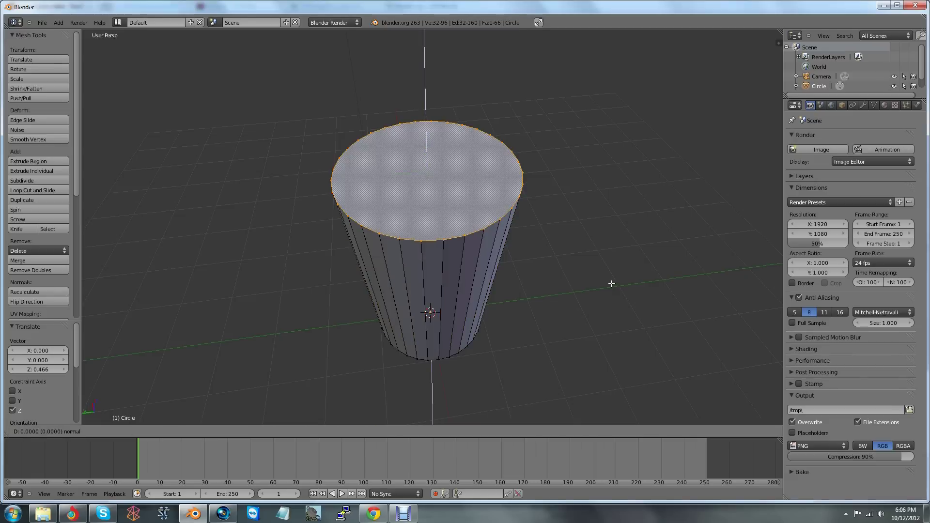
{"action": "right_click", "coordinate": [611, 283]}
{"action": "key", "text": "r"}
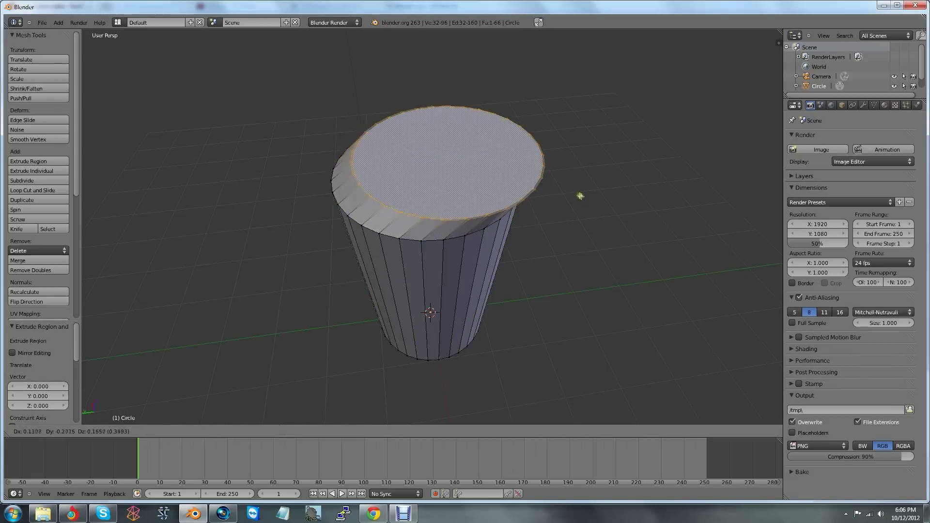
{"action": "right_click", "coordinate": [533, 165]}
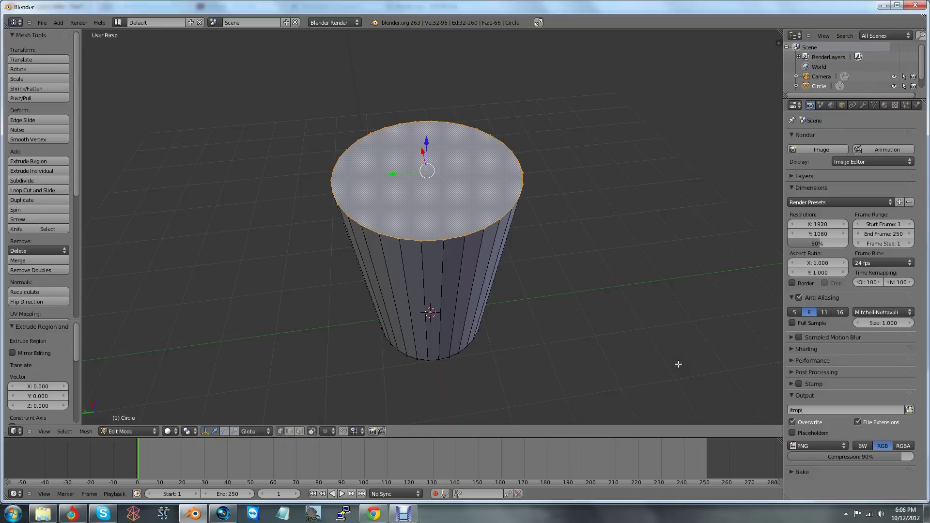
{"action": "key", "text": "s"}
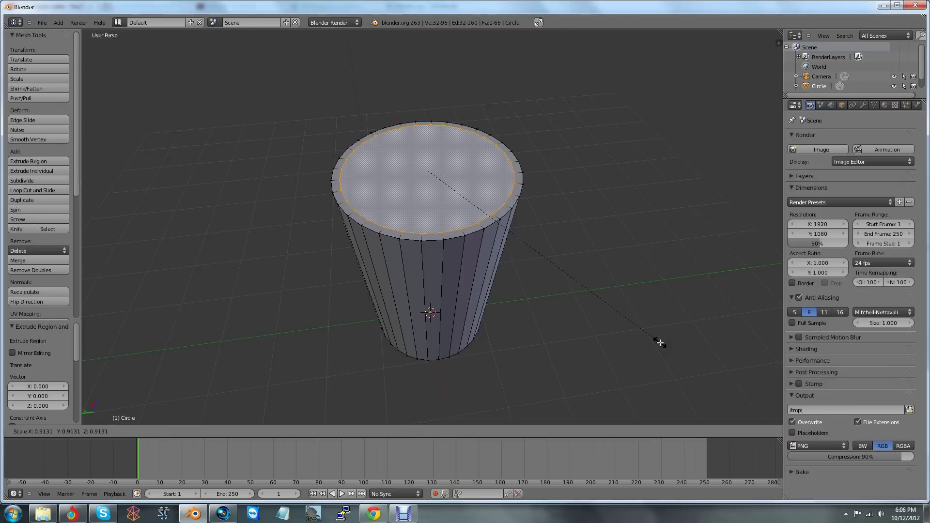
{"action": "left_click", "coordinate": [660, 343]}
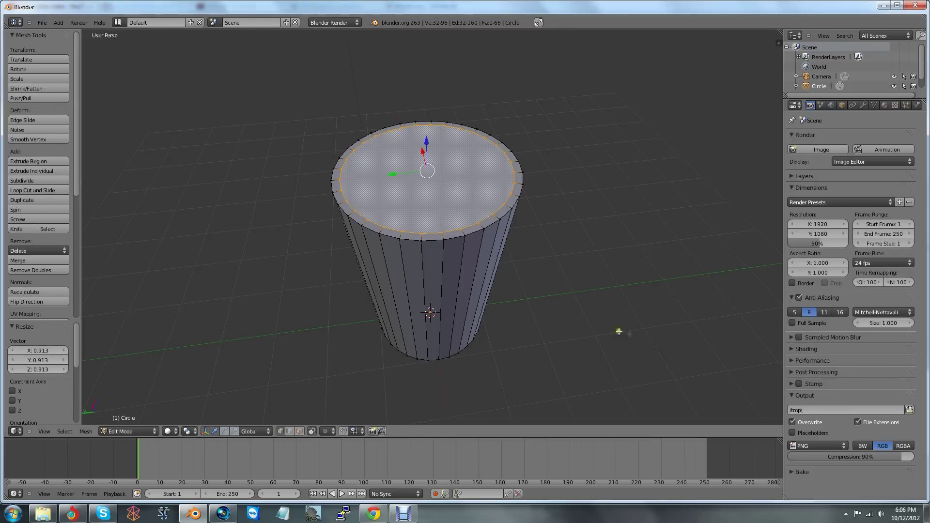
Step: Scale the inner top face to about 1.029 and extrude it downward by about 3.423 units to hollow out the cup
{"action": "mouse_move", "coordinate": [618, 331]}
{"action": "middle_mouse_down"}
{"action": "mouse_move", "coordinate": [576, 320]}
{"action": "mouse_move", "coordinate": [635, 317]}
{"action": "mouse_move", "coordinate": [636, 331]}
{"action": "mouse_move", "coordinate": [615, 337]}
{"action": "middle_mouse_up"}
{"action": "middle_click_drag", "start_coordinate": [574, 280], "coordinate": [526, 265]}
{"action": "middle_click_drag", "start_coordinate": [570, 286], "coordinate": [632, 278]}
{"action": "key", "text": "s"}
{"action": "left_click", "coordinate": [581, 292]}
{"action": "key", "text": "e"}
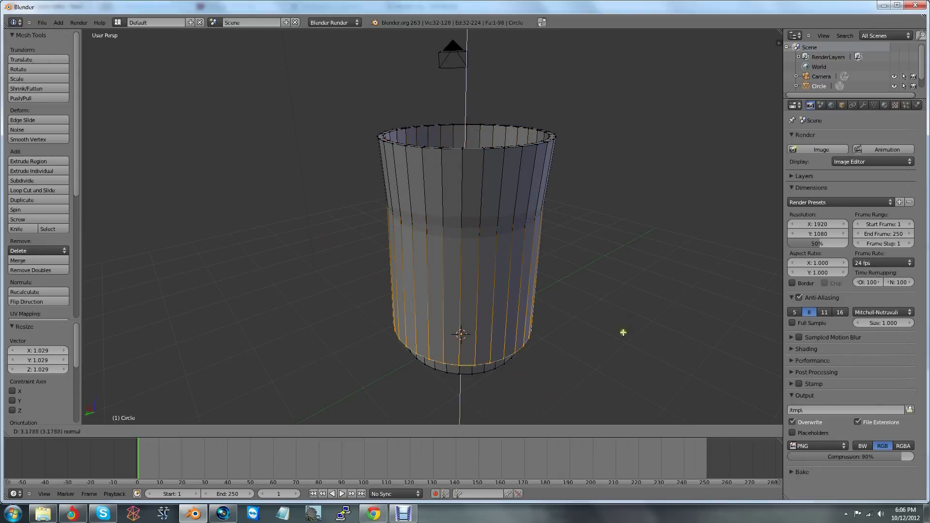
{"action": "left_click", "coordinate": [623, 345]}
Step: Scale down the inner bottom face so it fits inside the cup's outer wall
{"action": "middle_click_drag", "start_coordinate": [622, 345], "coordinate": [568, 304]}
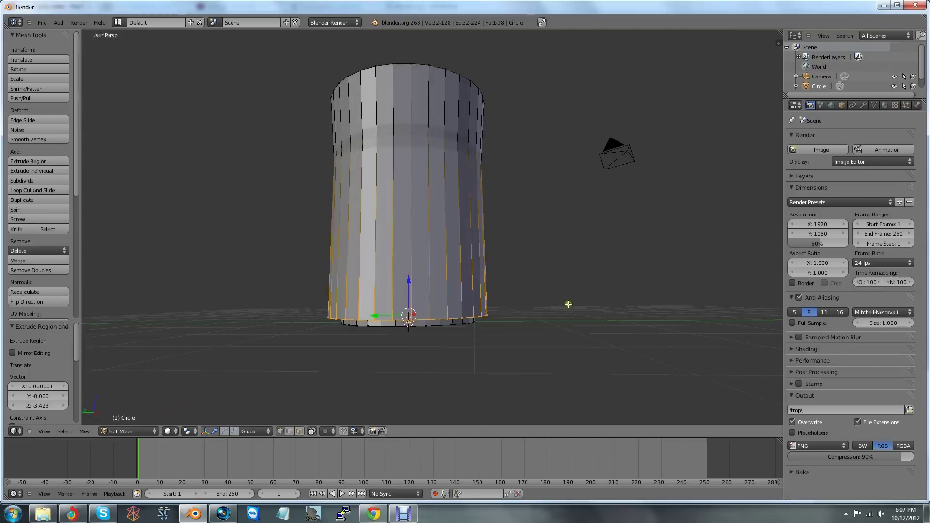
{"action": "middle_click_drag", "start_coordinate": [546, 254], "coordinate": [577, 256]}
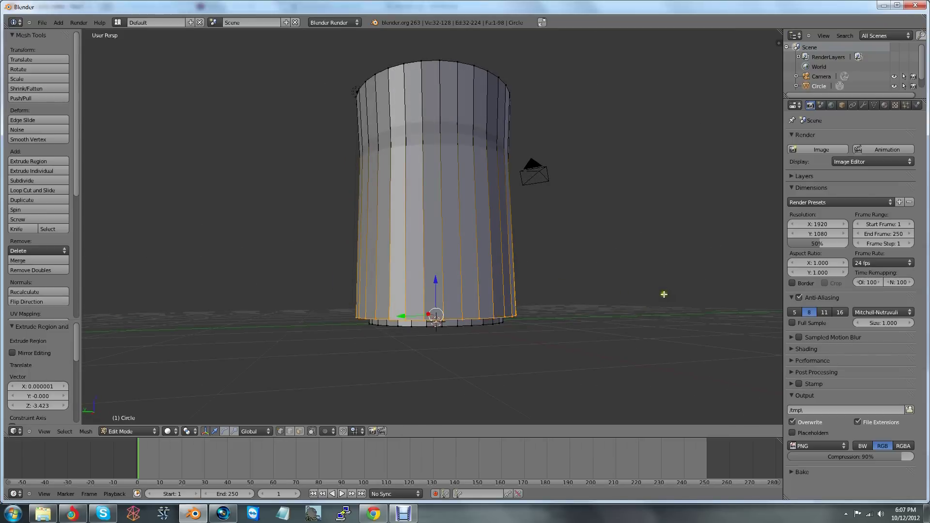
{"action": "key", "text": "s"}
{"action": "left_click", "coordinate": [617, 305]}
Step: Switch the viewport to wireframe shading and raise the inner bottom face along Z by about 0.221 units
{"action": "middle_click_drag", "start_coordinate": [551, 273], "coordinate": [578, 288]}
{"action": "key", "text": "z"}
{"action": "key", "text": "g"}
{"action": "key", "text": "z"}
{"action": "left_click", "coordinate": [552, 288]}
{"action": "scroll", "coordinate": [623, 289], "scroll_direction": "up", "scroll_amount": 3}
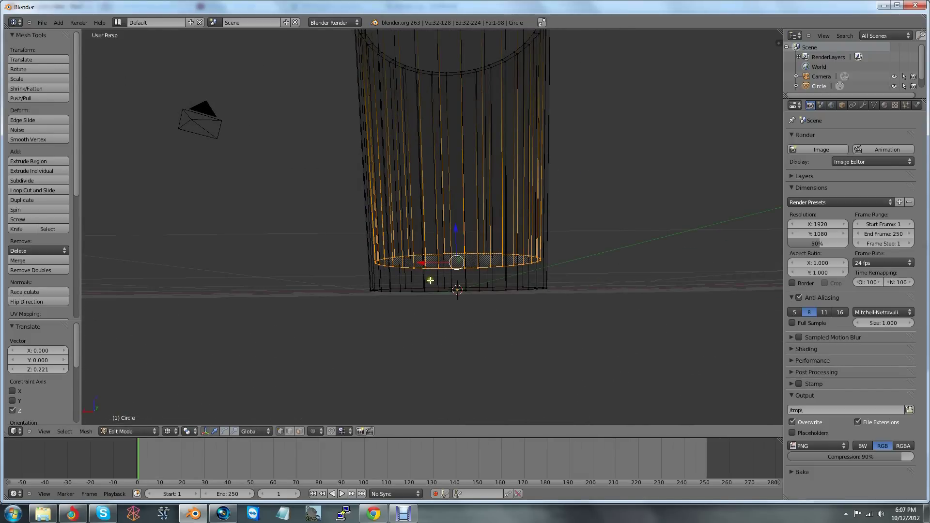
Step: Lower the cup's inner bottom face along the Z axis by about 0.134 units
{"action": "middle_click_drag", "start_coordinate": [423, 280], "coordinate": [480, 285]}
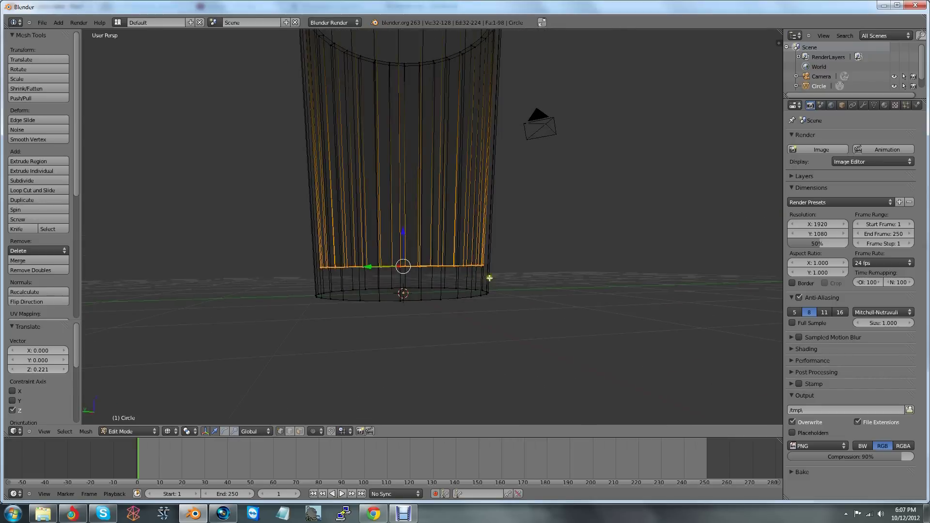
{"action": "key", "text": "g"}
{"action": "key", "text": "z"}
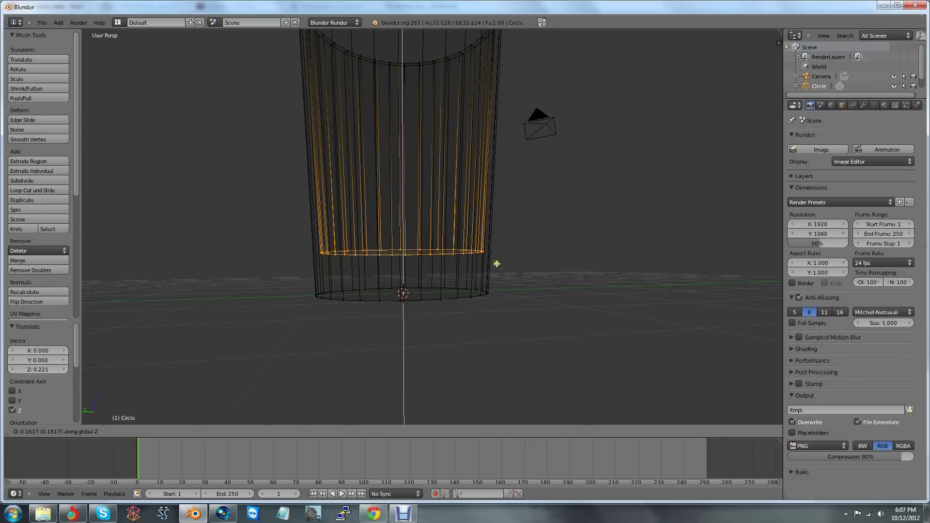
{"action": "left_click", "coordinate": [510, 260]}
{"action": "scroll", "coordinate": [522, 273], "scroll_direction": "down", "scroll_amount": 3}
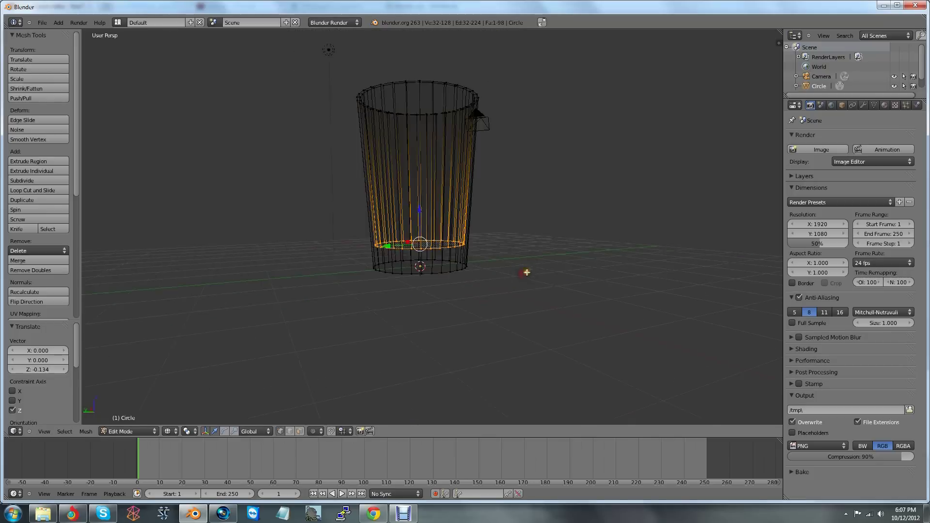
Step: Adjust the inner bottom face's height along Z and scale it to about 0.987
{"action": "middle_click_drag", "start_coordinate": [501, 260], "coordinate": [502, 284]}
{"action": "key", "text": "g"}
{"action": "key", "text": "z"}
{"action": "left_click", "coordinate": [492, 272]}
{"action": "key", "text": "s"}
{"action": "left_click", "coordinate": [578, 272]}
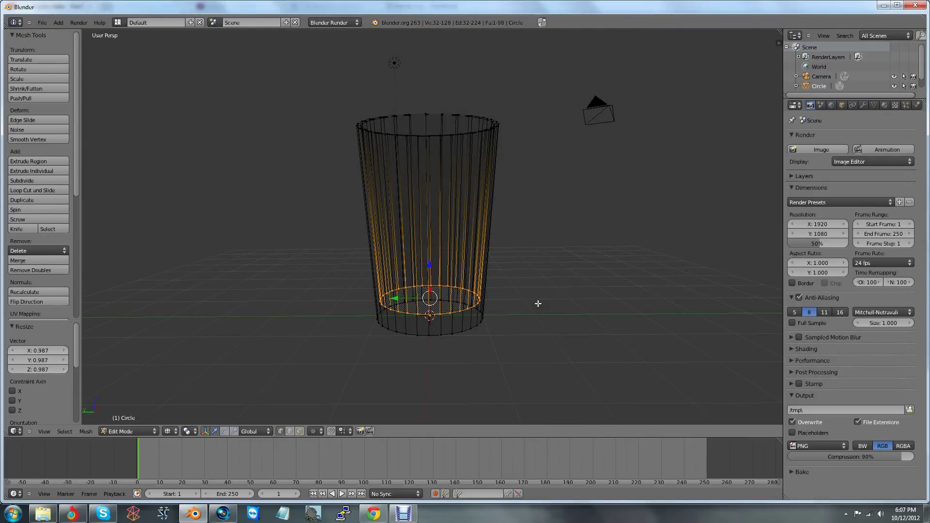
Step: Return the viewport from wireframe to solid shading to show the finished cup
{"action": "mouse_move", "coordinate": [542, 302]}
{"action": "middle_mouse_down"}
{"action": "mouse_move", "coordinate": [572, 315]}
{"action": "mouse_move", "coordinate": [539, 315]}
{"action": "mouse_move", "coordinate": [549, 334]}
{"action": "mouse_move", "coordinate": [567, 318]}
{"action": "mouse_move", "coordinate": [551, 334]}
{"action": "mouse_move", "coordinate": [512, 336]}
{"action": "mouse_move", "coordinate": [457, 319]}
{"action": "mouse_move", "coordinate": [550, 313]}
{"action": "mouse_move", "coordinate": [556, 351]}
{"action": "mouse_move", "coordinate": [560, 325]}
{"action": "mouse_move", "coordinate": [537, 353]}
{"action": "mouse_move", "coordinate": [515, 288]}
{"action": "mouse_move", "coordinate": [550, 271]}
{"action": "mouse_move", "coordinate": [638, 293]}
{"action": "mouse_move", "coordinate": [531, 284]}
{"action": "middle_mouse_up"}
{"action": "scroll", "coordinate": [565, 292], "scroll_direction": "up", "scroll_amount": 3}
{"action": "key", "text": "z"}
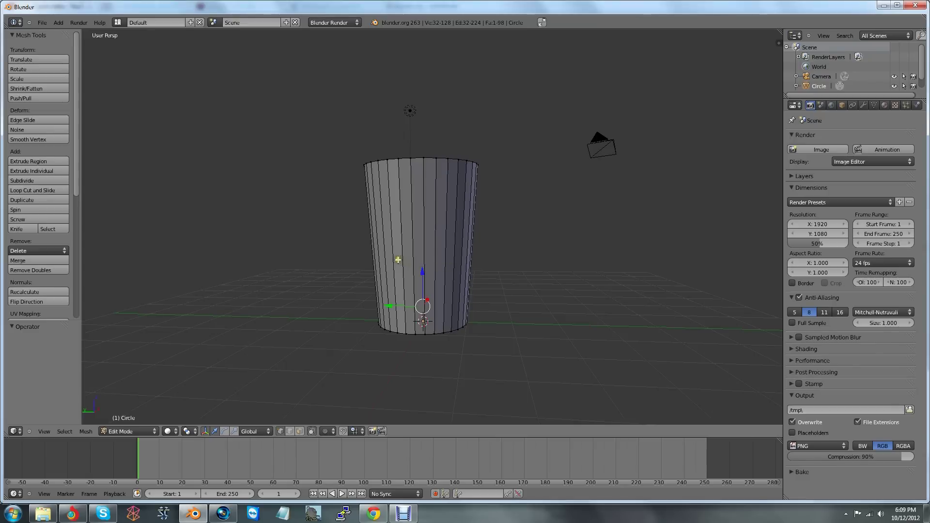
Step: Try adding one horizontal loop cut slid toward the rim, select a vertex on it, and undo both
{"action": "key", "text": "ctrl+r"}
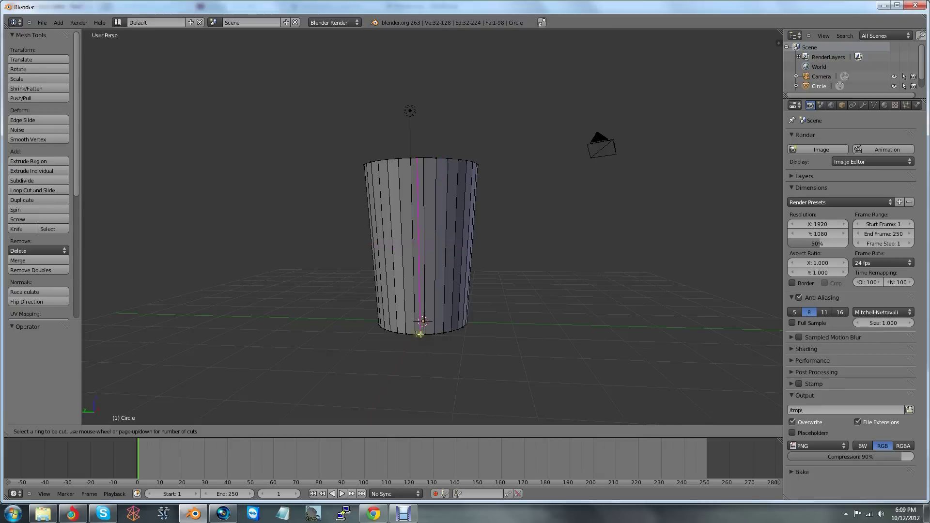
{"action": "left_click", "coordinate": [378, 250]}
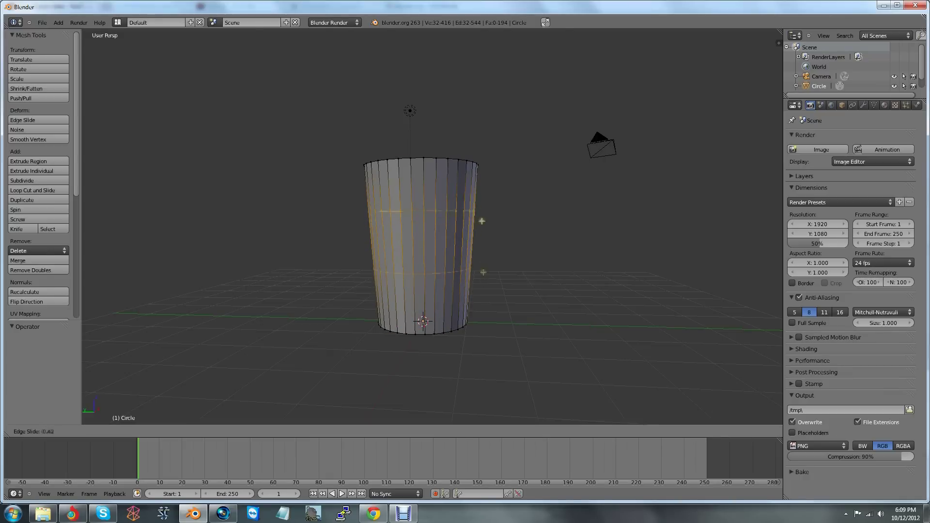
{"action": "left_click", "coordinate": [497, 228]}
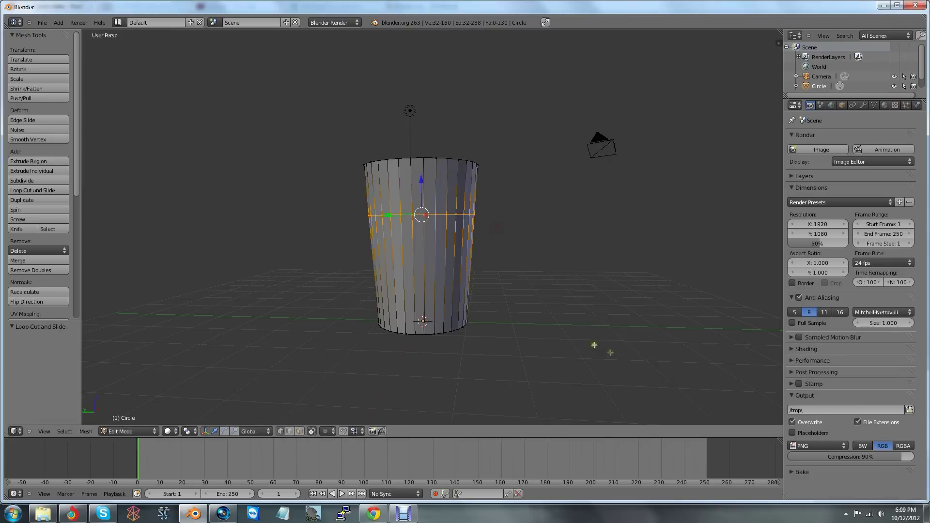
{"action": "right_click", "coordinate": [447, 215]}
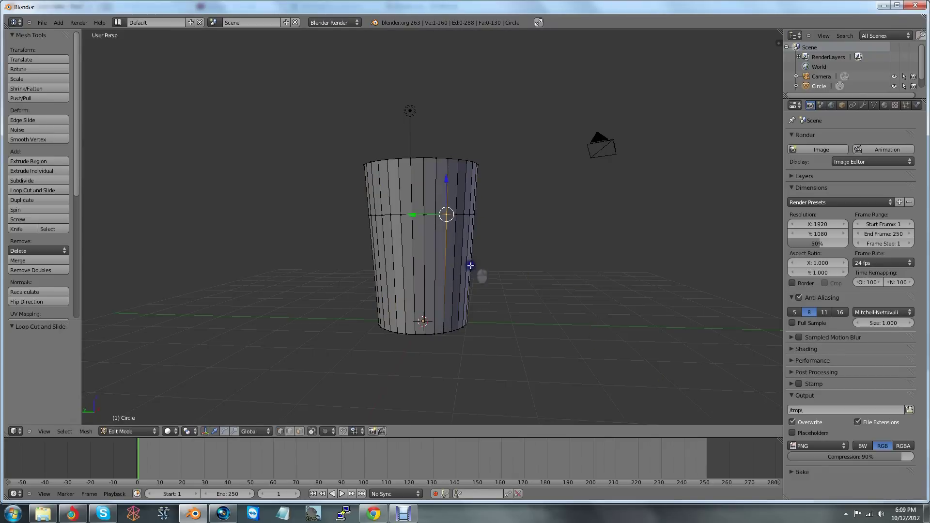
{"action": "key", "text": "ctrl+z"}
{"action": "key", "text": "ctrl+z"}
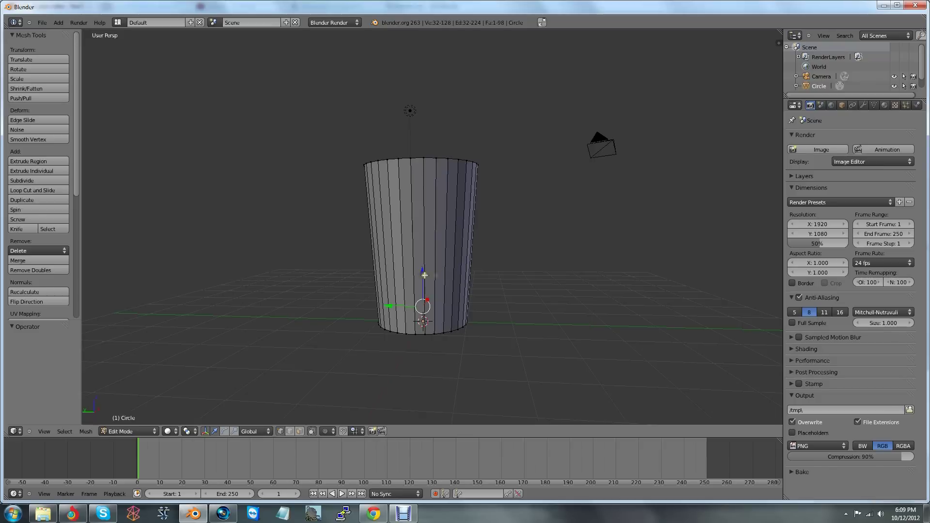
Step: Try adding six horizontal loop cuts around the cup's outer wall, and undo them
{"action": "key", "text": "ctrl+r"}
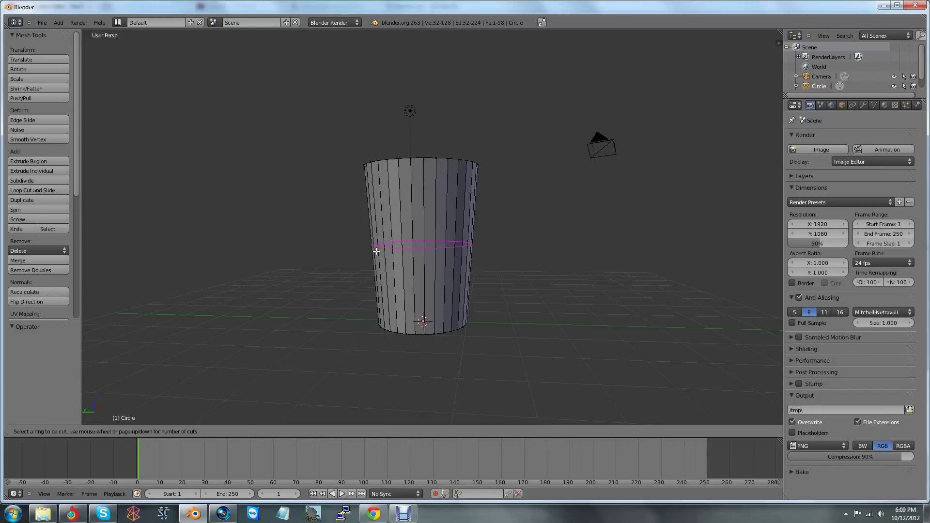
{"action": "scroll", "coordinate": [376, 252], "scroll_direction": "up", "scroll_amount": 1}
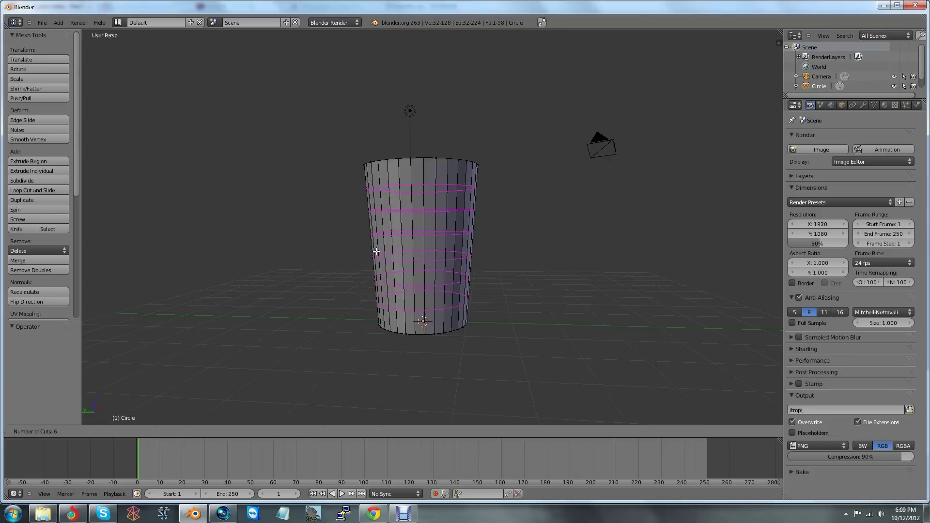
{"action": "left_click", "coordinate": [376, 252]}
{"action": "key", "text": "ctrl+z"}
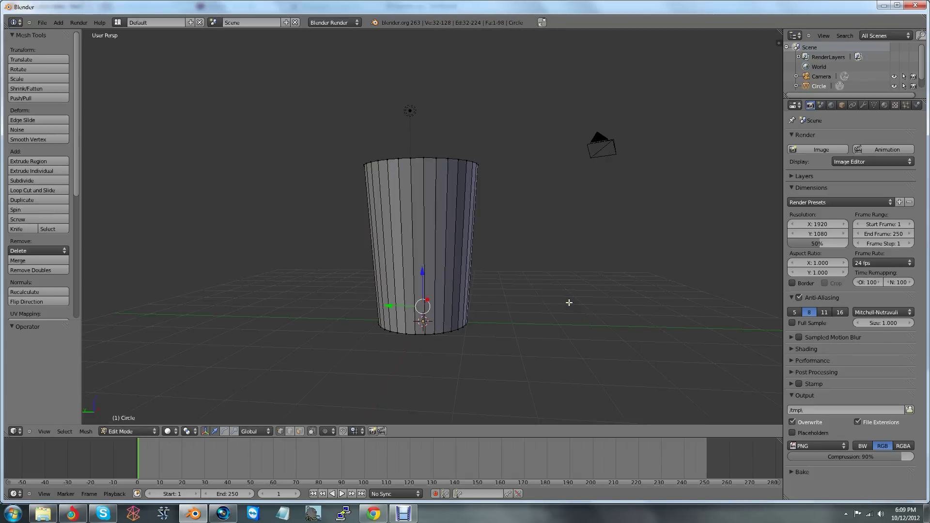
Step: Add a horizontal loop cut on the cup's outer wall slid about -0.46 toward the rim, and a second one closely below it
{"action": "key", "text": "ctrl+r"}
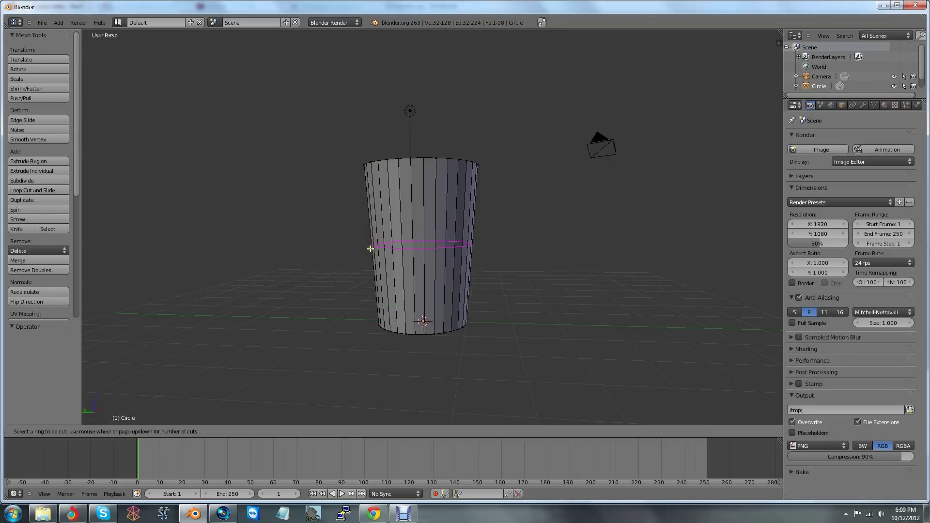
{"action": "left_click", "coordinate": [365, 248]}
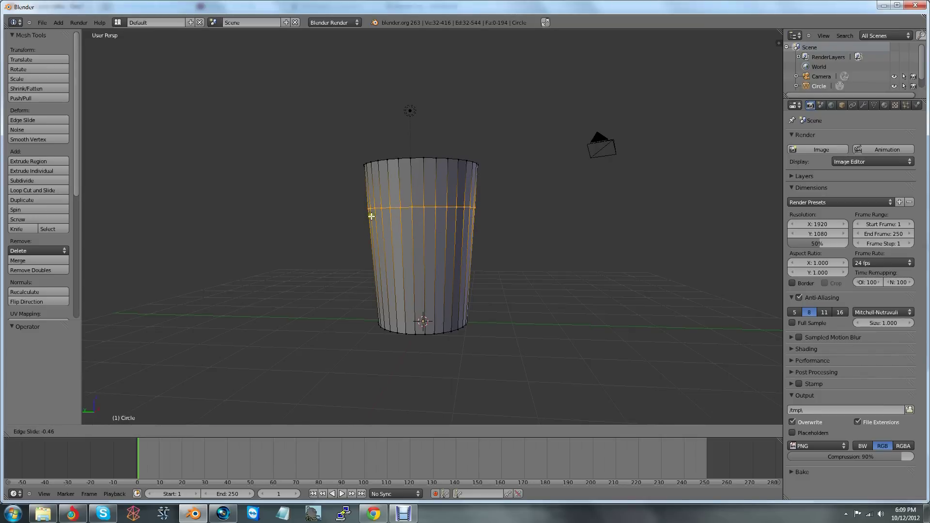
{"action": "left_click", "coordinate": [371, 217]}
{"action": "key", "text": "a"}
{"action": "key", "text": "ctrl+r"}
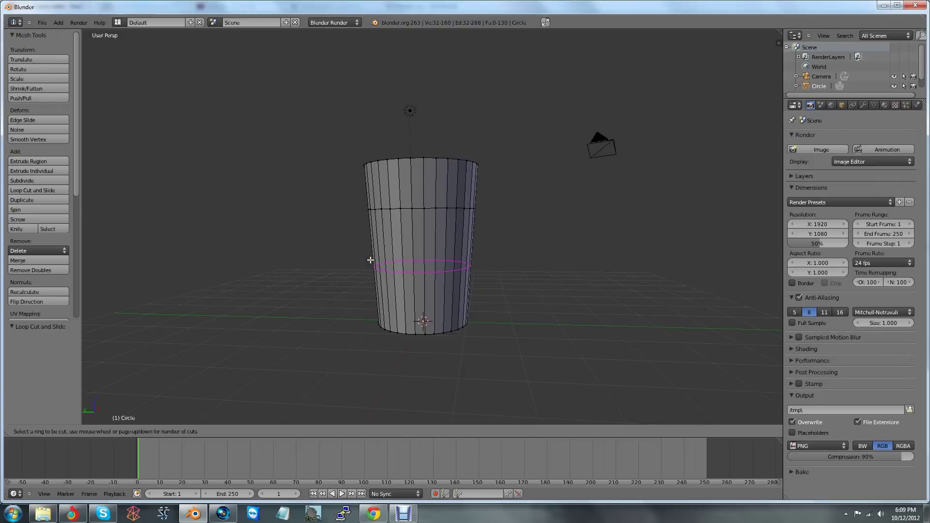
{"action": "left_click", "coordinate": [370, 260]}
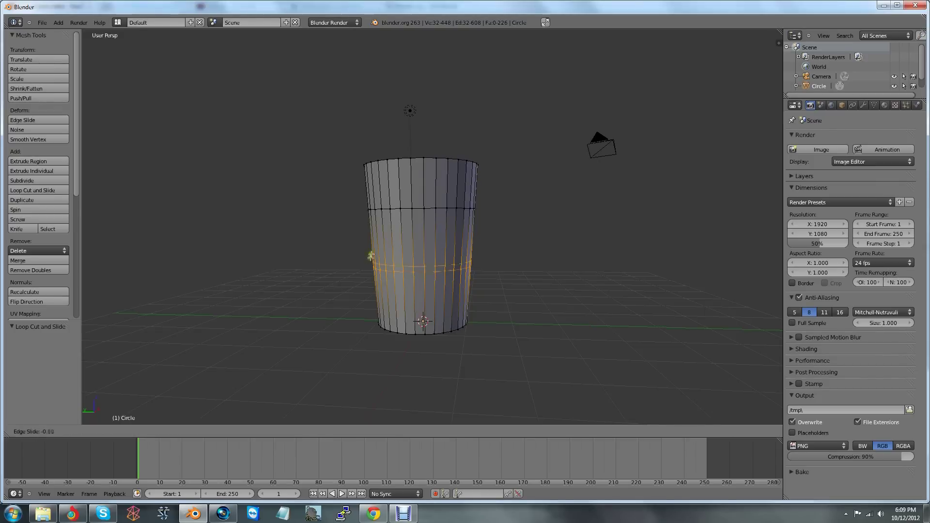
{"action": "left_click", "coordinate": [376, 214]}
{"action": "key", "text": "a"}
Step: Add two more horizontal loop cuts closely below the existing pair, making four evenly spaced rings on the upper wall
{"action": "key", "text": "ctrl+r"}
{"action": "left_click", "coordinate": [378, 271]}
{"action": "left_click", "coordinate": [376, 232]}
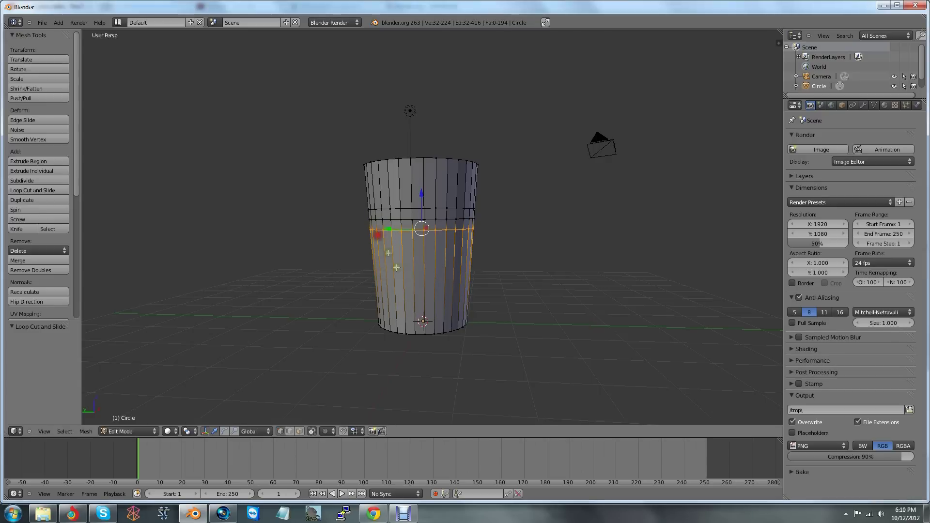
{"action": "key", "text": "a"}
{"action": "key", "text": "ctrl+r"}
{"action": "left_click", "coordinate": [384, 275]}
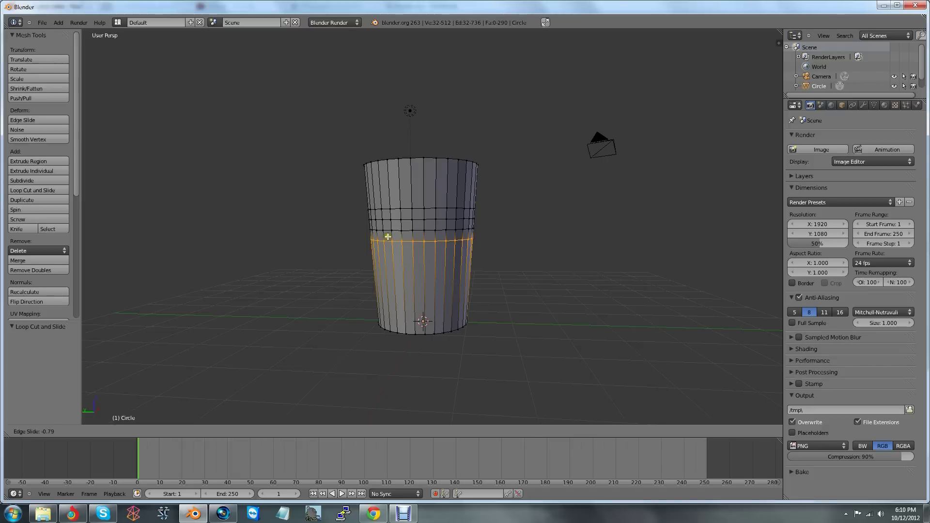
{"action": "left_click", "coordinate": [385, 237]}
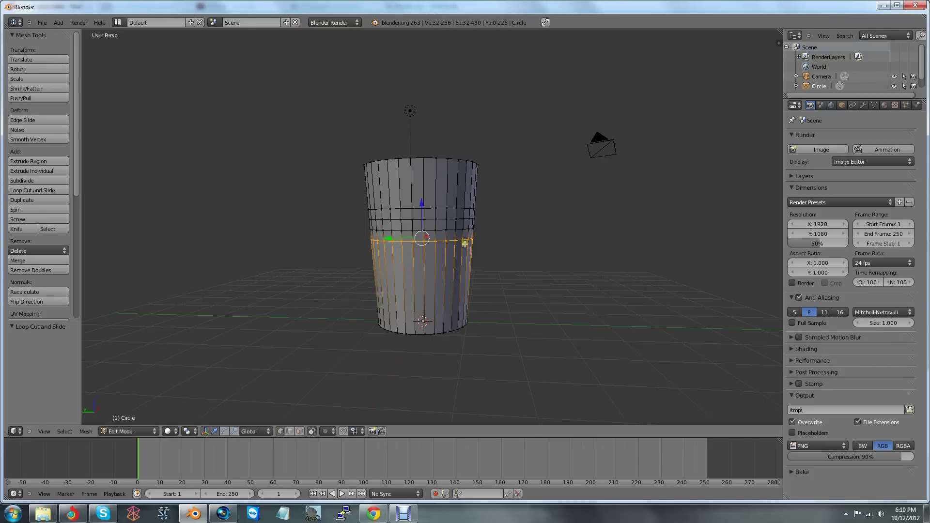
{"action": "key", "text": "a"}
Step: Add one loop cut midway in each of the three gaps between the four rings
{"action": "key", "text": "ctrl+r"}
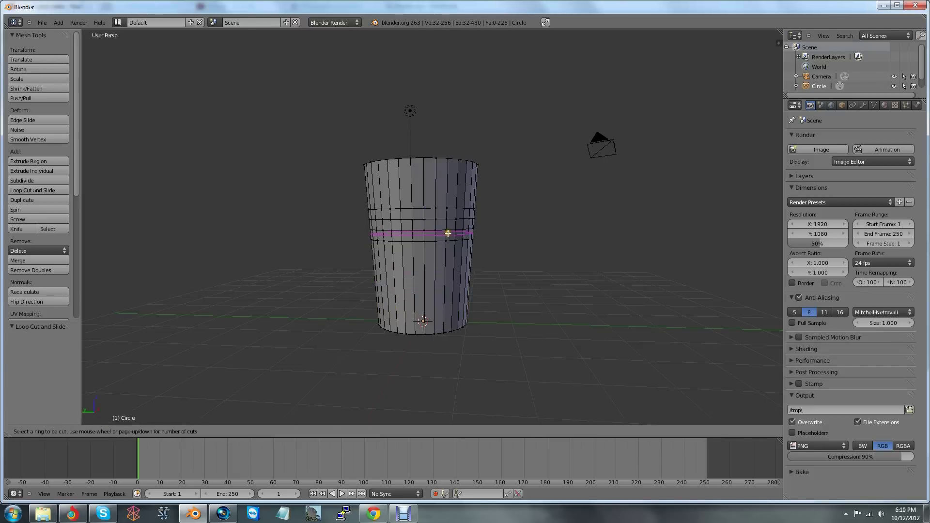
{"action": "left_click", "coordinate": [448, 233]}
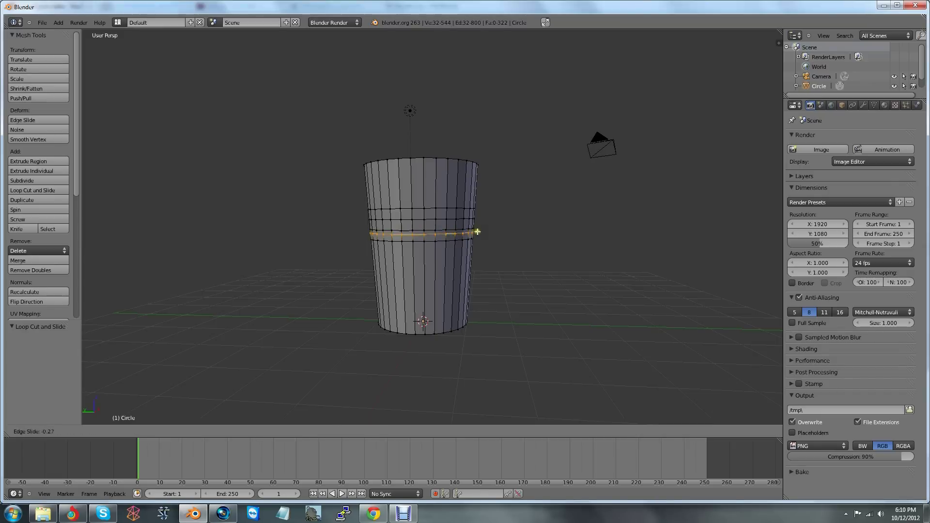
{"action": "left_click", "coordinate": [509, 224]}
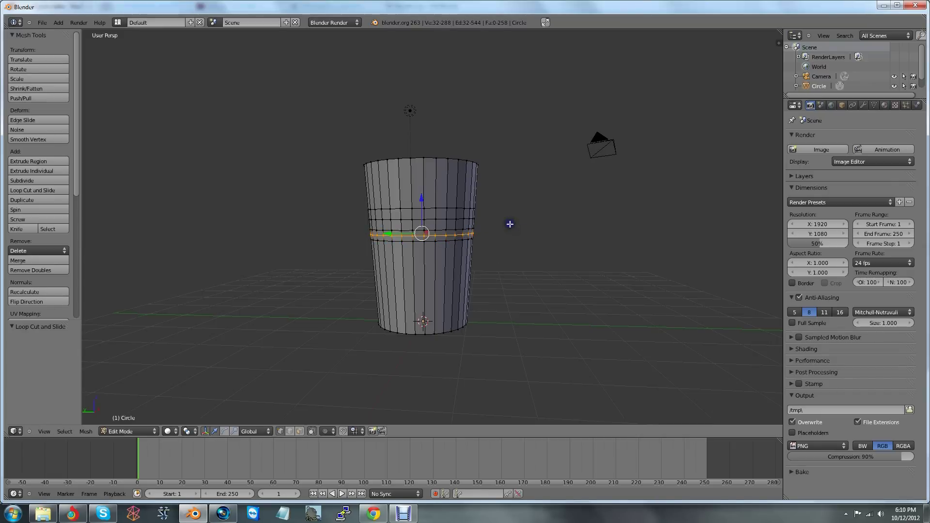
{"action": "key", "text": "ctrl+r"}
{"action": "left_click", "coordinate": [417, 224]}
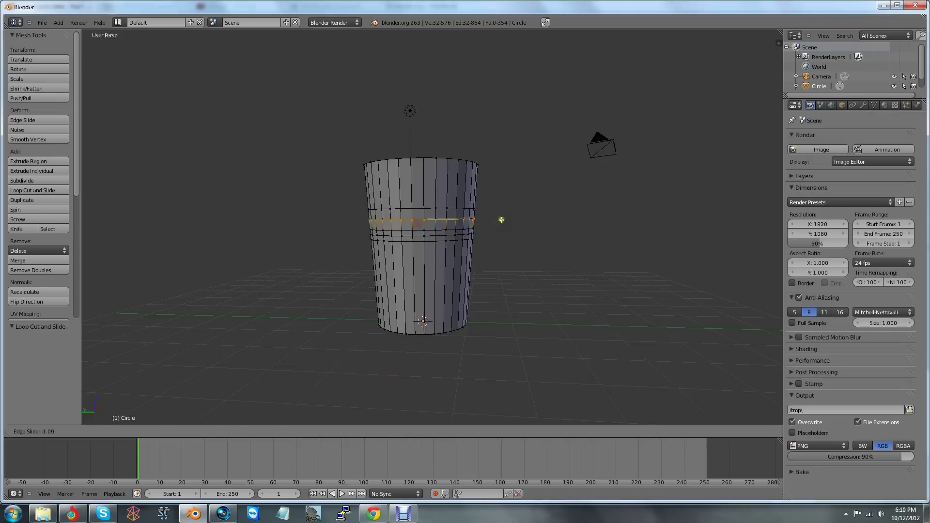
{"action": "left_click", "coordinate": [499, 220]}
{"action": "key", "text": "ctrl+r"}
{"action": "left_click", "coordinate": [442, 212]}
{"action": "left_click", "coordinate": [504, 202]}
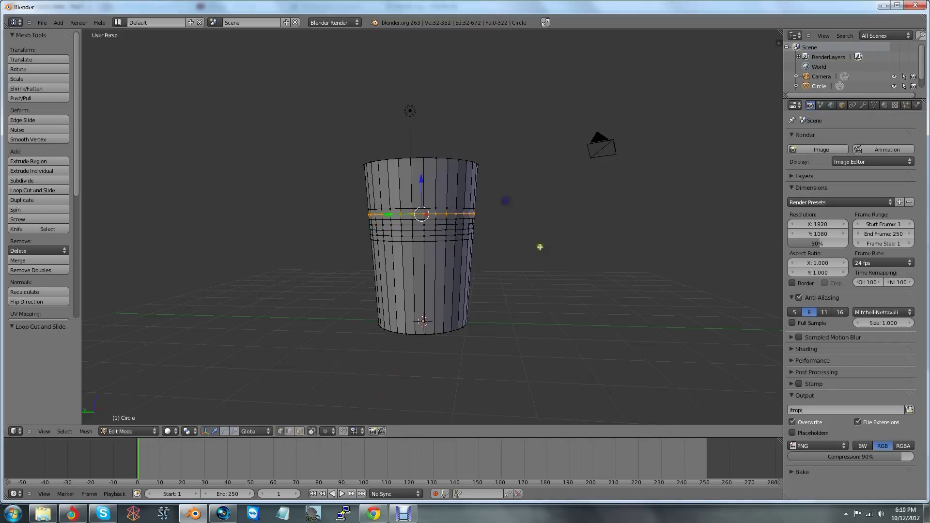
Step: Try extending the selection from the ring below the band's top edge to every second edge loop beneath it
{"action": "scroll", "coordinate": [487, 266], "scroll_direction": "up", "scroll_amount": 3}
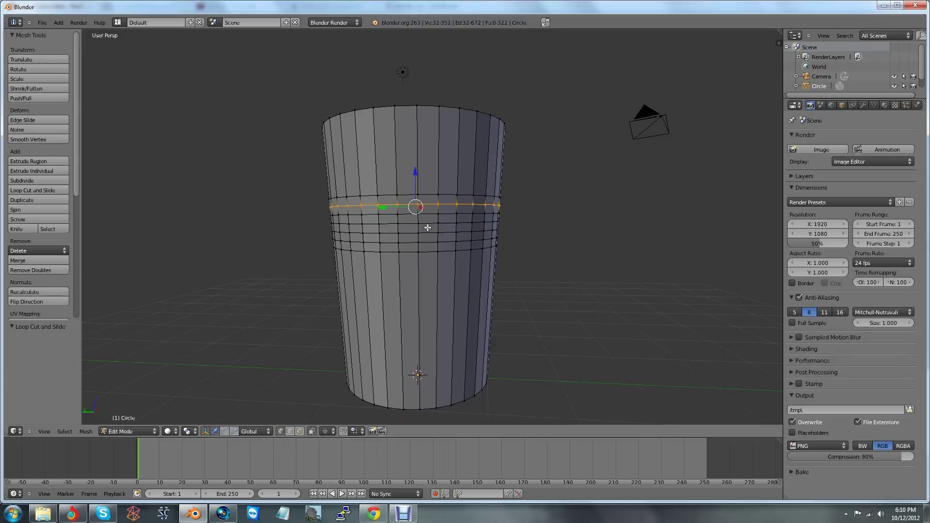
{"action": "right_click", "coordinate": [428, 224], "text": "alt+shift"}
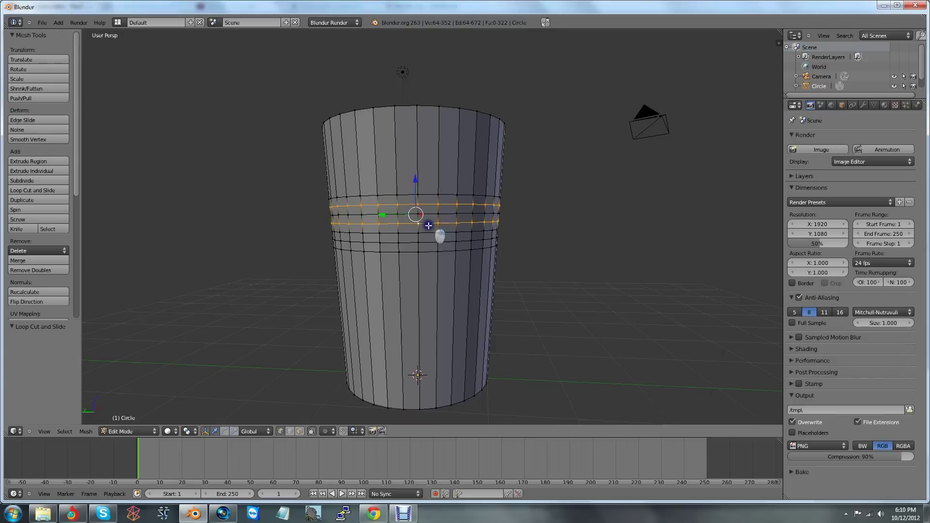
{"action": "right_click", "coordinate": [429, 239], "text": "alt+shift"}
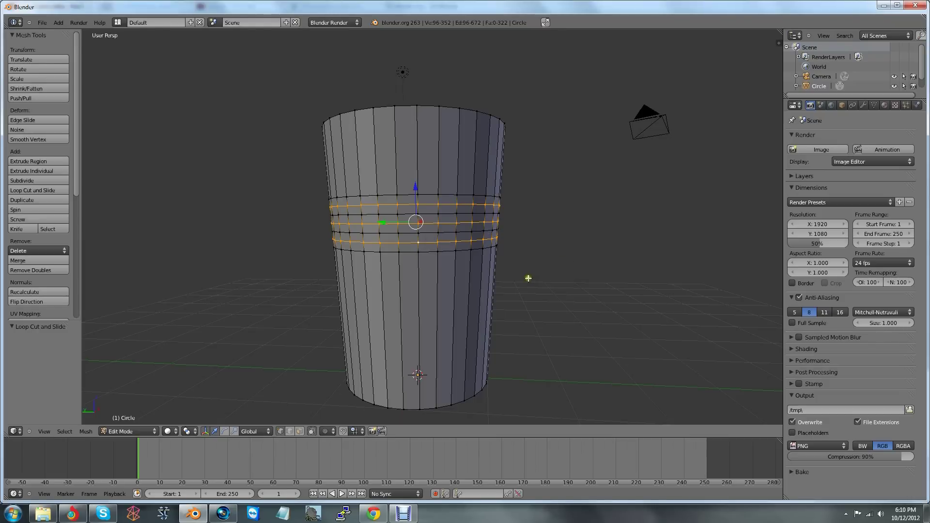
Step: Add one more horizontal loop cut slid up to just below the band of rings
{"action": "key", "text": "ctrl+r"}
{"action": "left_click", "coordinate": [340, 269]}
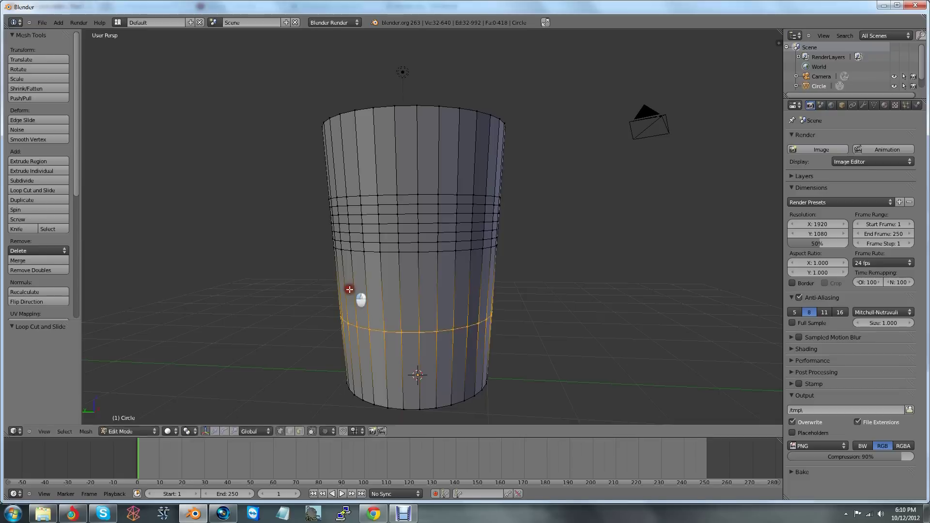
{"action": "left_click", "coordinate": [353, 239]}
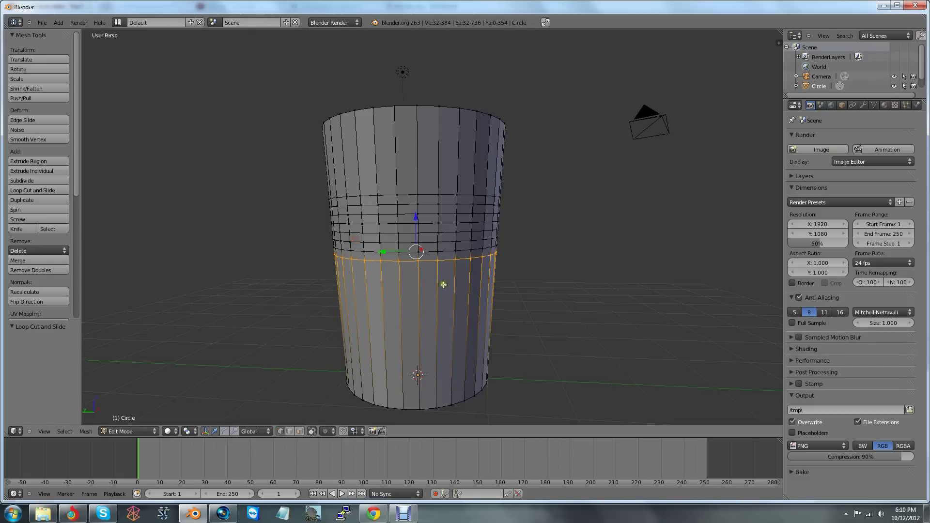
Step: Try adding every second edge loop above the band's lowest ring to the selection
{"action": "right_click", "coordinate": [431, 242], "text": "alt+shift"}
{"action": "right_click", "coordinate": [428, 225], "text": "alt+shift"}
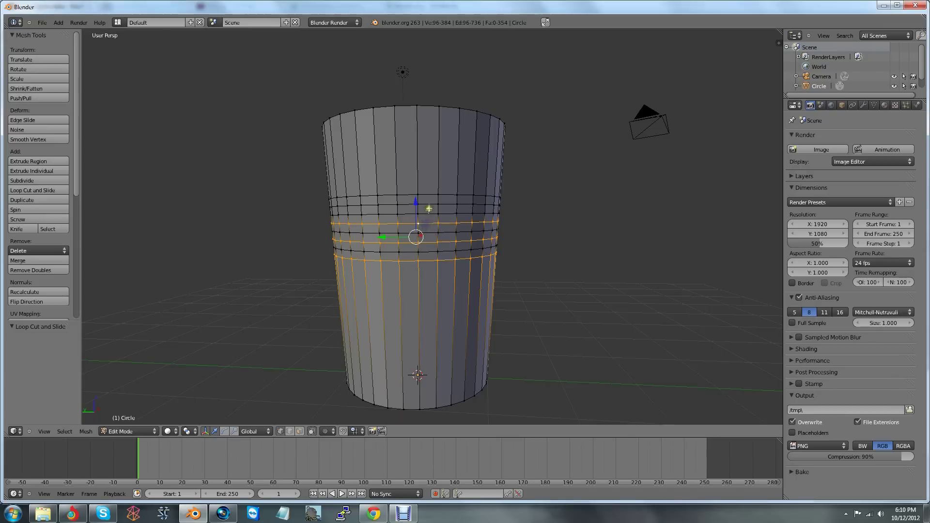
{"action": "right_click", "coordinate": [429, 206], "text": "alt+shift"}
{"action": "mouse_move", "coordinate": [531, 299]}
{"action": "middle_mouse_down"}
{"action": "mouse_move", "coordinate": [465, 307]}
{"action": "mouse_move", "coordinate": [545, 301]}
{"action": "middle_mouse_up"}
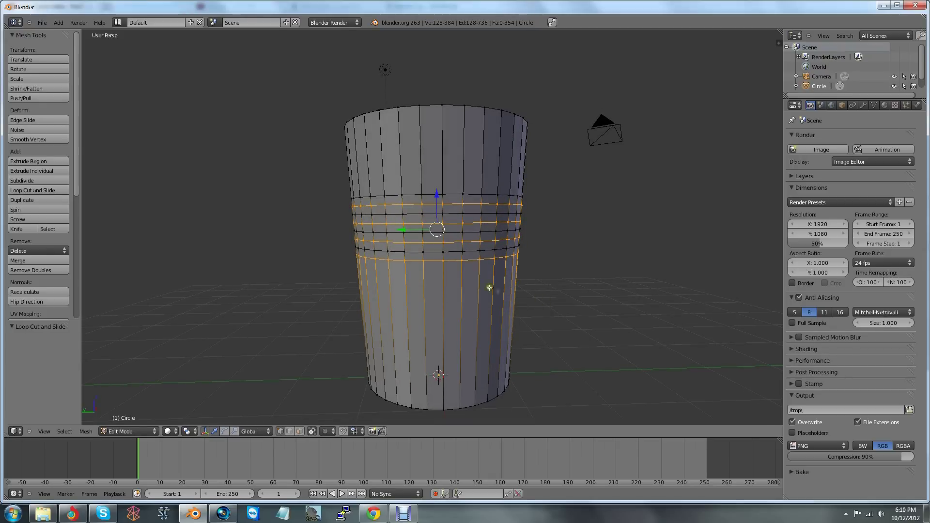
Step: Try selecting single vertices on the band's lowest ring compared with selecting its whole edge loop
{"action": "right_click", "coordinate": [455, 264]}
{"action": "right_click", "coordinate": [426, 264]}
{"action": "right_click", "coordinate": [406, 264]}
{"action": "right_click", "coordinate": [433, 261], "text": "alt"}
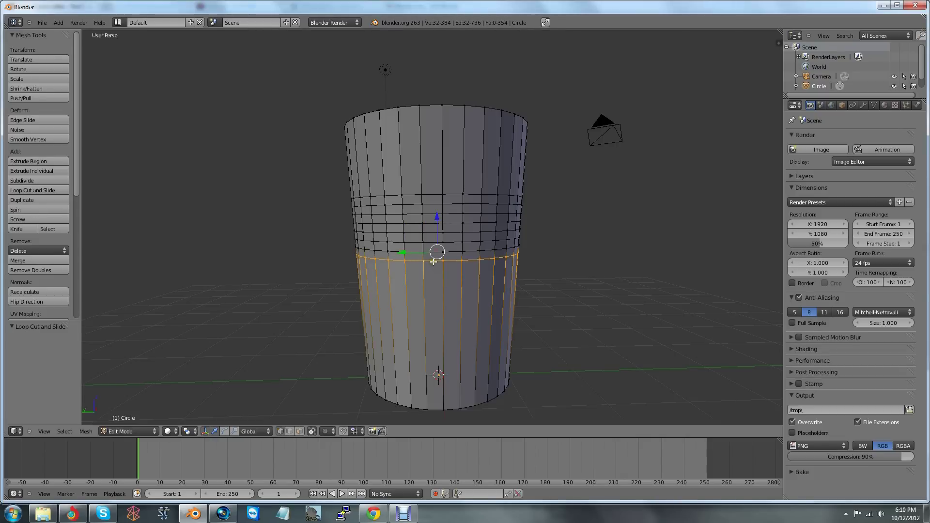
{"action": "right_click", "coordinate": [462, 270], "text": "alt"}
Step: Check the cup in wireframe, return to solid shading, and try moving one edge loop of the band along Z
{"action": "middle_click_drag", "start_coordinate": [463, 270], "coordinate": [494, 378]}
{"action": "key", "text": "z"}
{"action": "mouse_move", "coordinate": [533, 329]}
{"action": "middle_mouse_down"}
{"action": "mouse_move", "coordinate": [547, 242]}
{"action": "mouse_move", "coordinate": [506, 284]}
{"action": "middle_mouse_up"}
{"action": "key", "text": "z"}
{"action": "right_click", "coordinate": [444, 196], "text": "alt"}
{"action": "key", "text": "g"}
{"action": "key", "text": "z"}
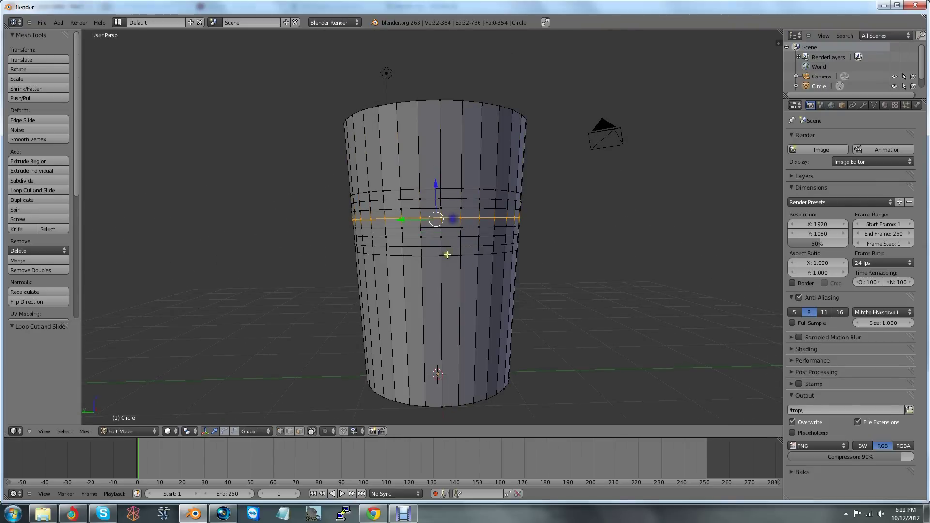
Step: Select four alternating edge loops of the band, from the lowest ring up to the second ring from its top
{"action": "left_click", "coordinate": [481, 255]}
{"action": "right_click", "coordinate": [451, 235], "text": "alt+shift"}
{"action": "right_click", "coordinate": [450, 221], "text": "alt+shift"}
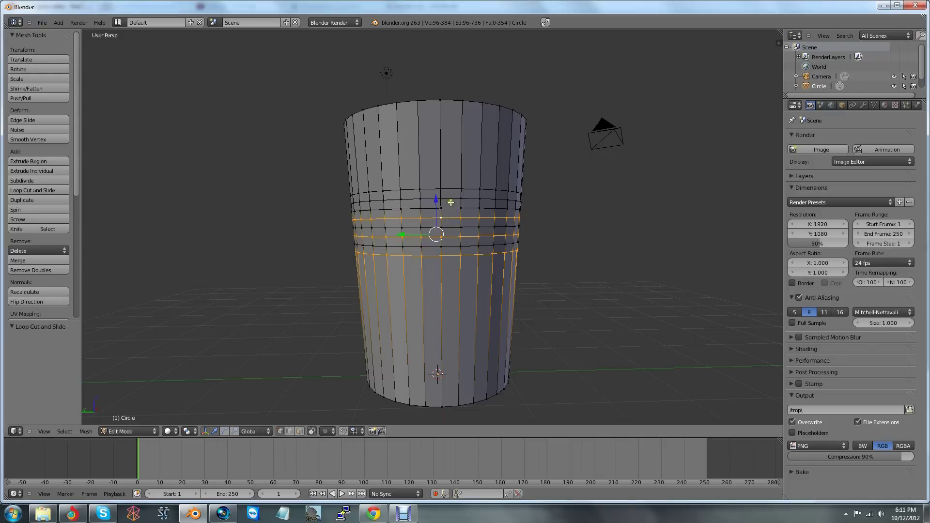
{"action": "right_click", "coordinate": [451, 200], "text": "alt+shift"}
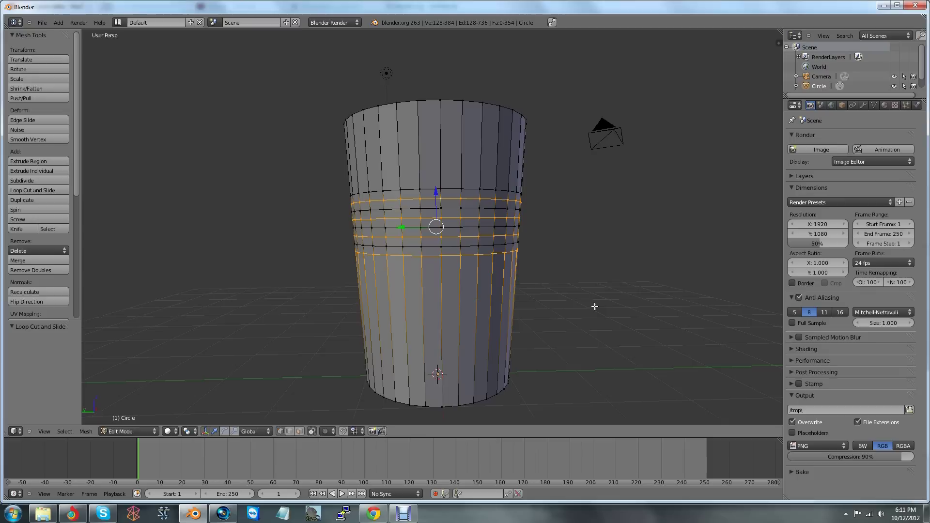
Step: Try scaling the four selected loops on all axes, and try a scale that locks the Z axis
{"action": "key", "text": "s"}
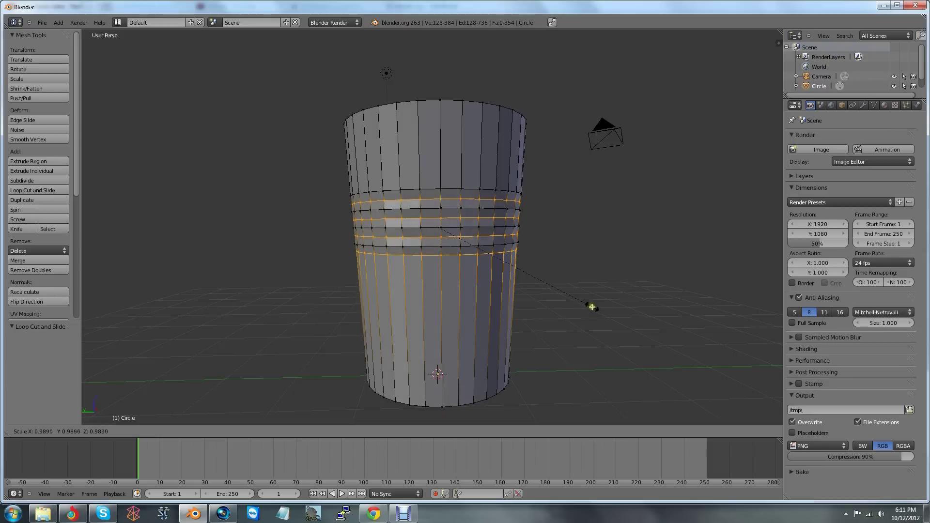
{"action": "left_click", "coordinate": [590, 306]}
{"action": "middle_click_drag", "start_coordinate": [592, 307], "coordinate": [642, 323]}
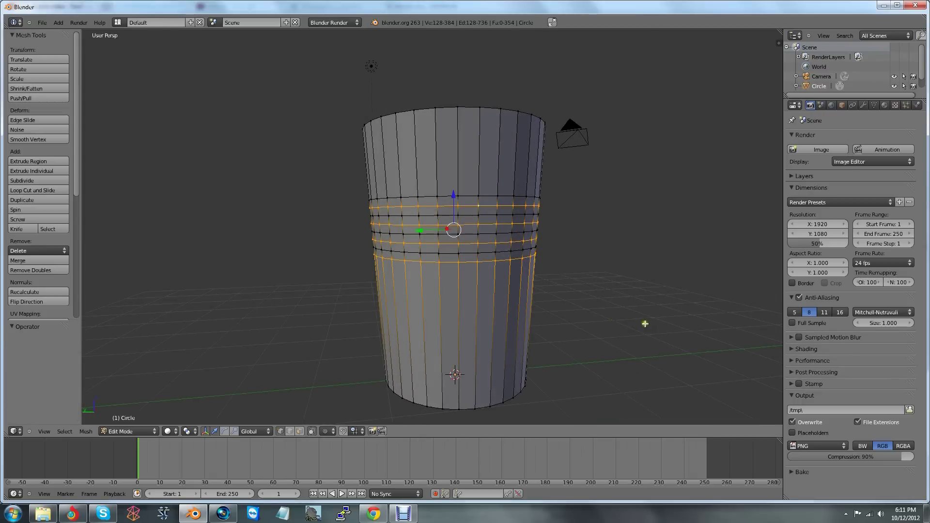
{"action": "scroll", "coordinate": [644, 324], "scroll_direction": "up", "scroll_amount": 2}
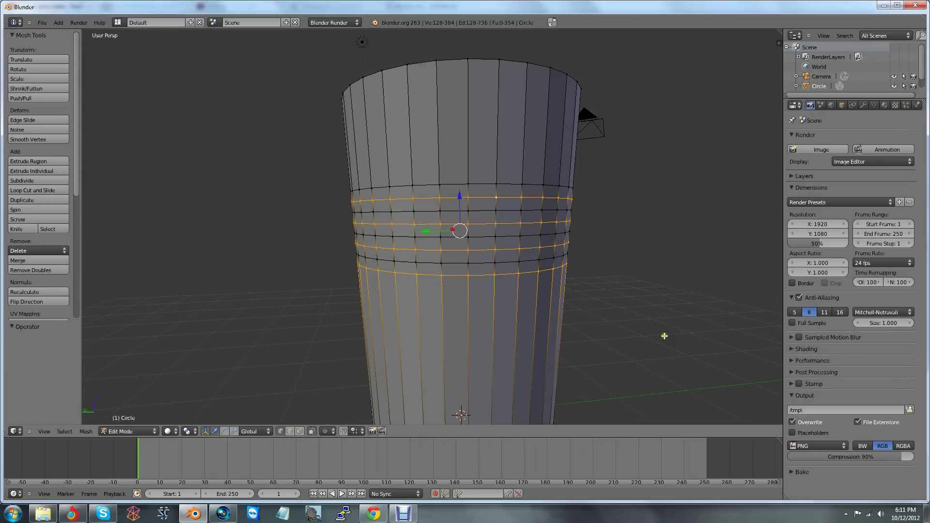
{"action": "key", "text": "s"}
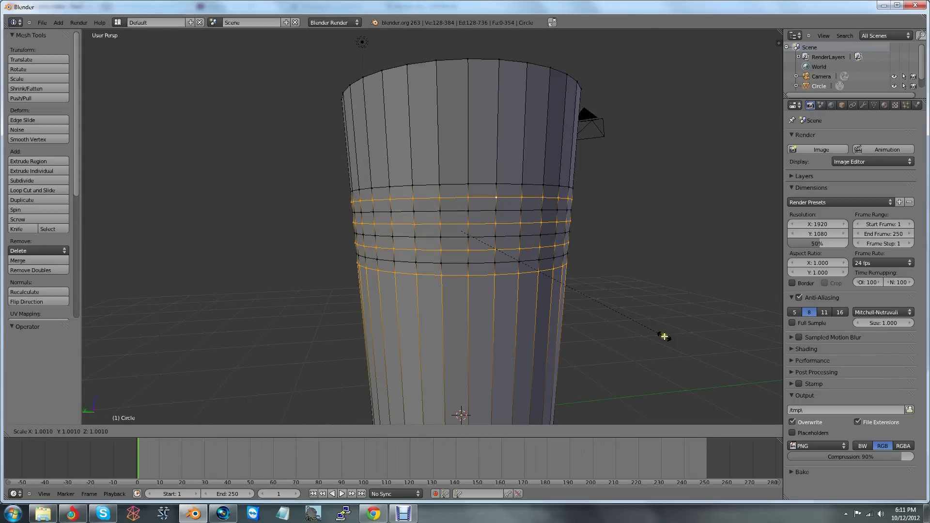
{"action": "key", "text": "shift+z"}
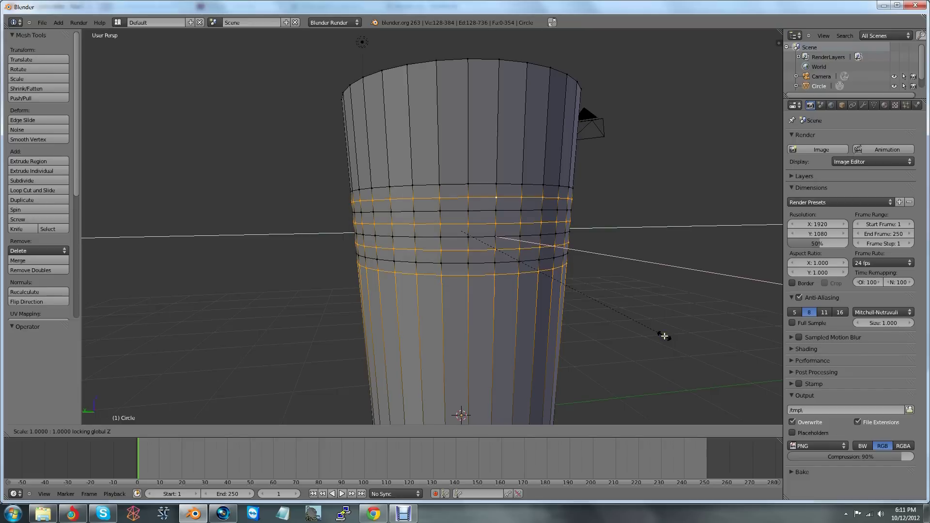
{"action": "right_click", "coordinate": [664, 336]}
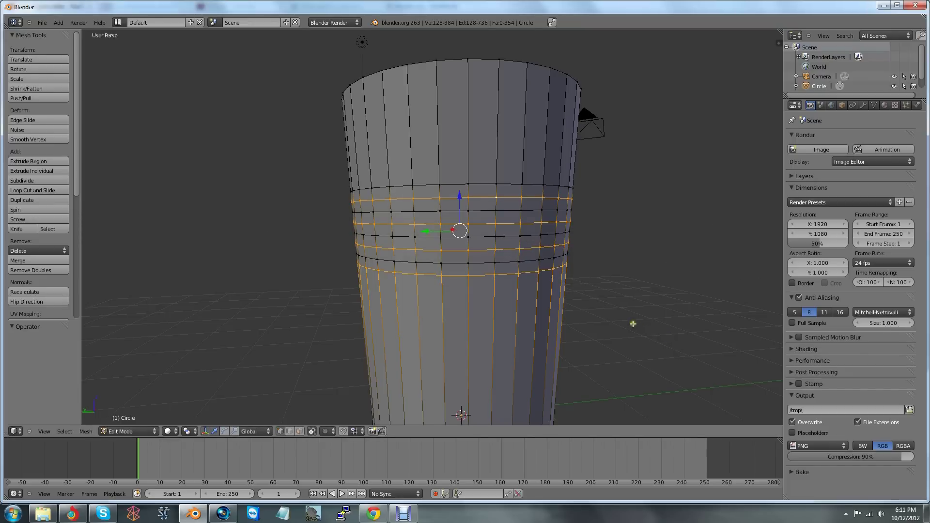
Step: Scale the four selected loops to about 0.968 in X and Y with Z locked, forming grooves around the cup
{"action": "key", "text": "s"}
{"action": "key", "text": "shift+z"}
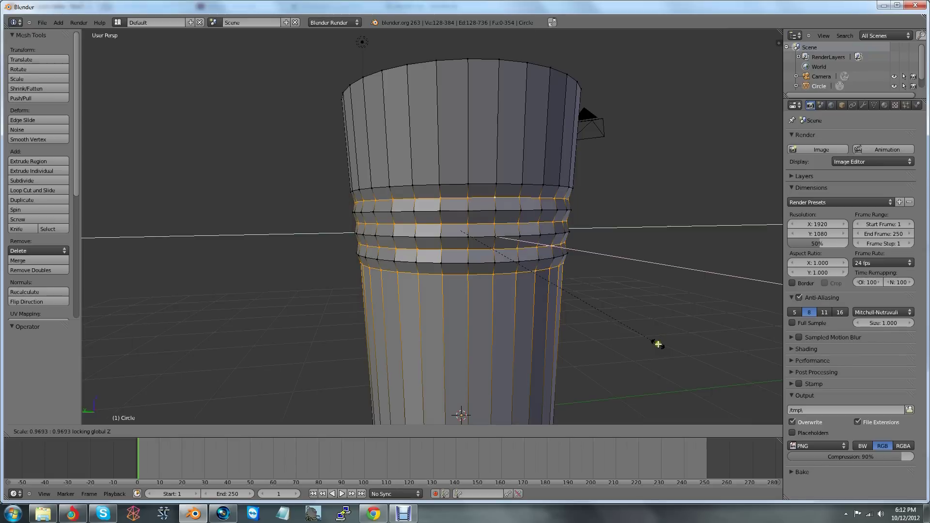
{"action": "left_click", "coordinate": [657, 344]}
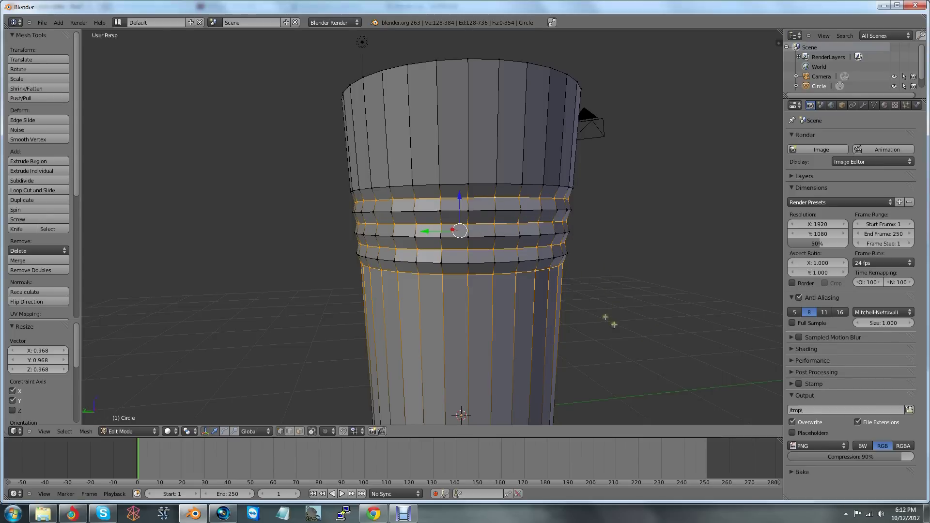
Step: Switch to Object Mode and examine the grooves and rim of the cup from the side and from above
{"action": "middle_click_drag", "start_coordinate": [633, 319], "coordinate": [575, 317]}
{"action": "scroll", "coordinate": [637, 315], "scroll_direction": "up", "scroll_amount": 3}
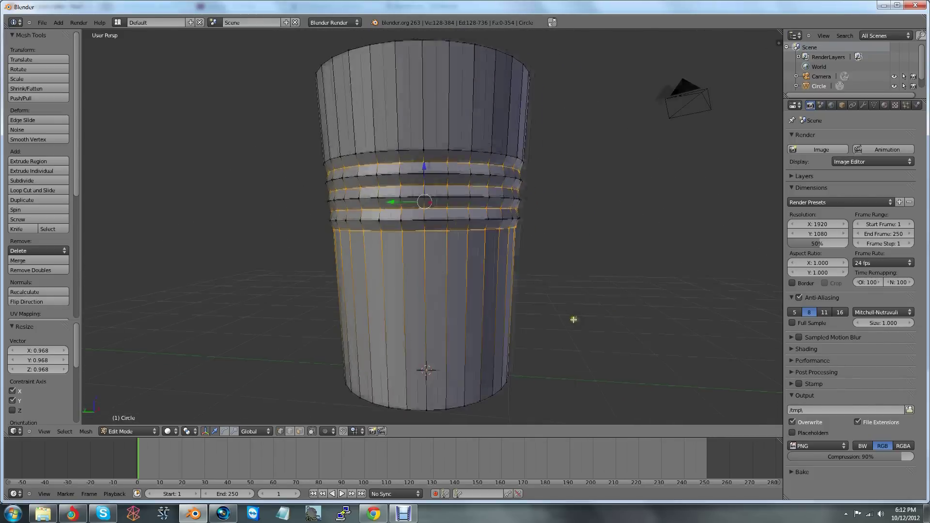
{"action": "key", "text": "Tab"}
{"action": "scroll", "coordinate": [631, 318], "scroll_direction": "down", "scroll_amount": 3}
{"action": "middle_click_drag", "start_coordinate": [631, 318], "coordinate": [551, 333]}
{"action": "scroll", "coordinate": [530, 312], "scroll_direction": "up", "scroll_amount": 2}
{"action": "scroll", "coordinate": [530, 313], "scroll_direction": "up", "scroll_amount": 2}
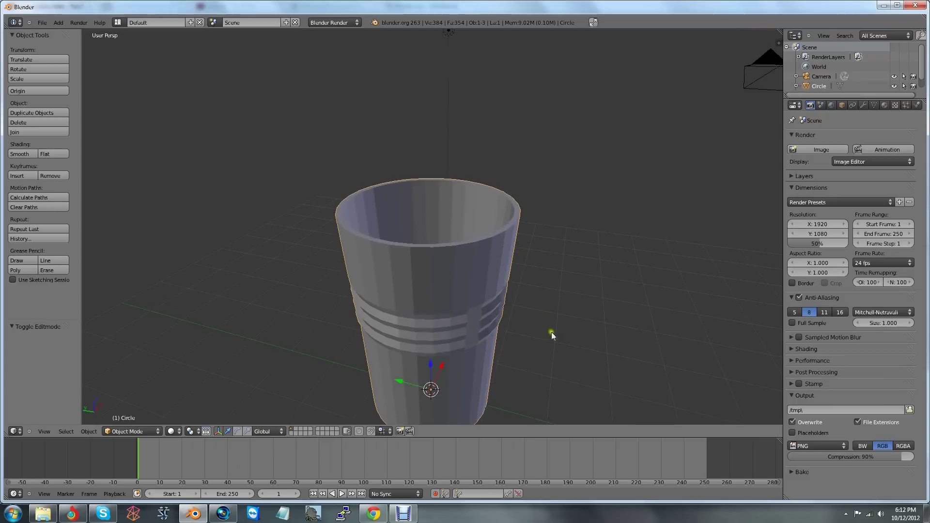
Step: Return to Edit Mode and select both the outer and inner edge loops of the cup's rim
{"action": "key", "text": "Tab"}
{"action": "right_click", "coordinate": [441, 247], "text": "alt"}
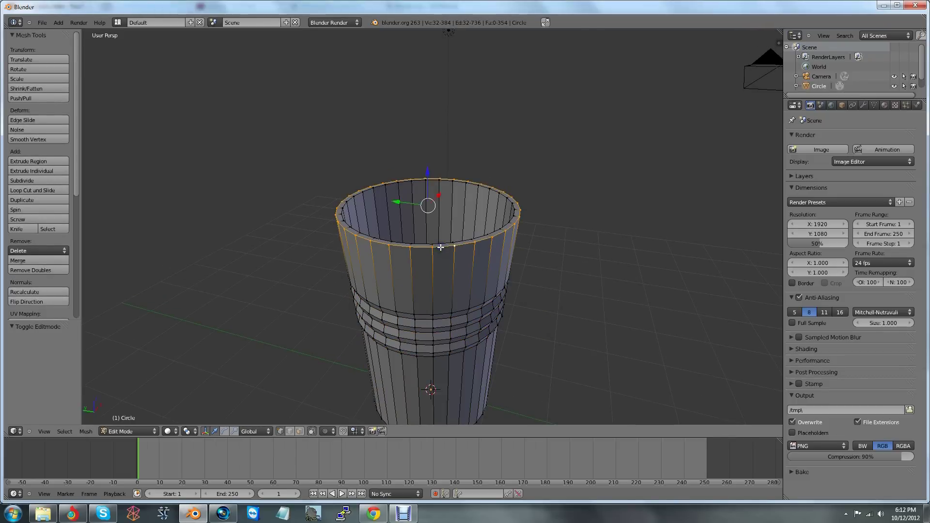
{"action": "right_click", "coordinate": [341, 217], "text": "alt+shift"}
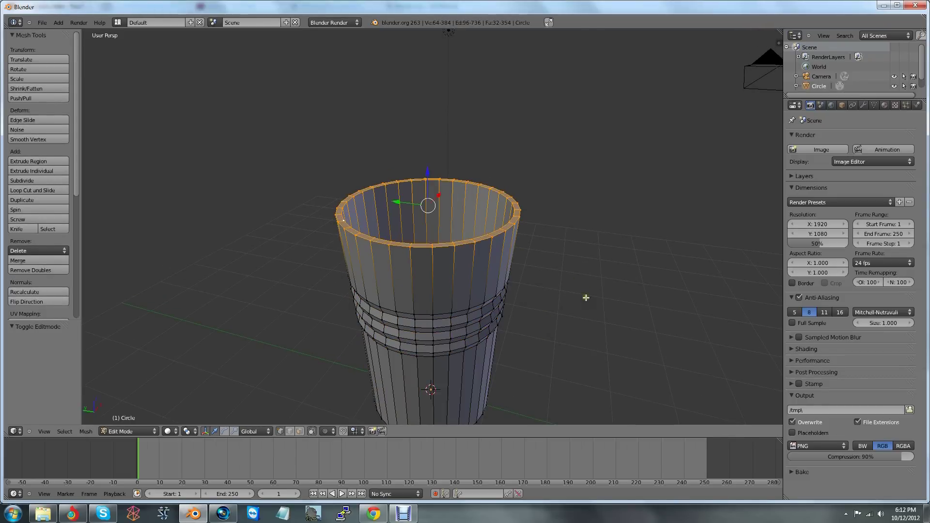
Step: Raise the selected rim loops by 0.590 along Z, and lower them again by 0.222
{"action": "key", "text": "g"}
{"action": "key", "text": "z"}
{"action": "left_click", "coordinate": [591, 264]}
{"action": "middle_click_drag", "start_coordinate": [572, 309], "coordinate": [583, 282]}
{"action": "key", "text": "g"}
{"action": "key", "text": "z"}
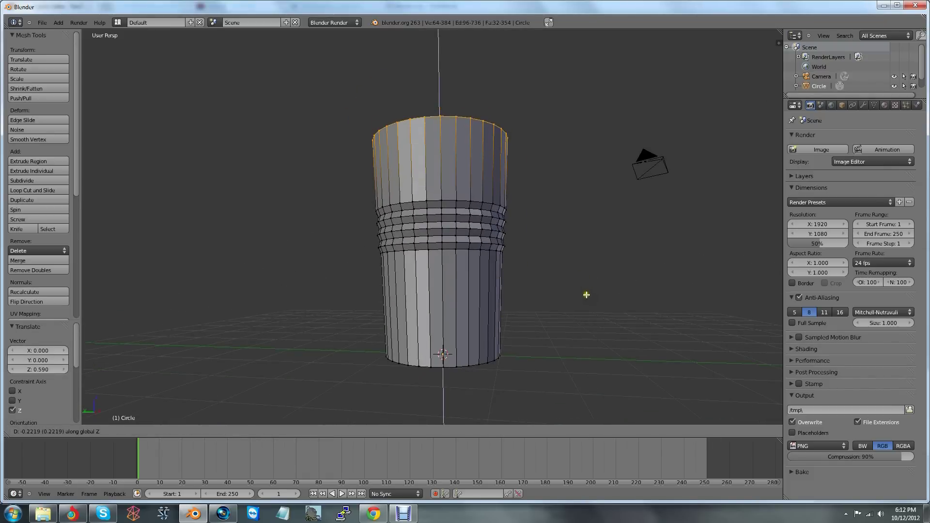
{"action": "left_click", "coordinate": [586, 295]}
Step: Select the eight edge loops of the groove band and move them up 0.341 along Z
{"action": "right_click", "coordinate": [458, 210], "text": "alt"}
{"action": "right_click", "coordinate": [450, 214], "text": "alt+shift"}
{"action": "right_click", "coordinate": [447, 220], "text": "alt+shift"}
{"action": "right_click", "coordinate": [447, 227], "text": "alt+shift"}
{"action": "right_click", "coordinate": [446, 233], "text": "alt+shift"}
{"action": "right_click", "coordinate": [446, 239], "text": "alt+shift"}
{"action": "right_click", "coordinate": [447, 245], "text": "alt+shift"}
{"action": "right_click", "coordinate": [449, 252], "text": "alt+shift"}
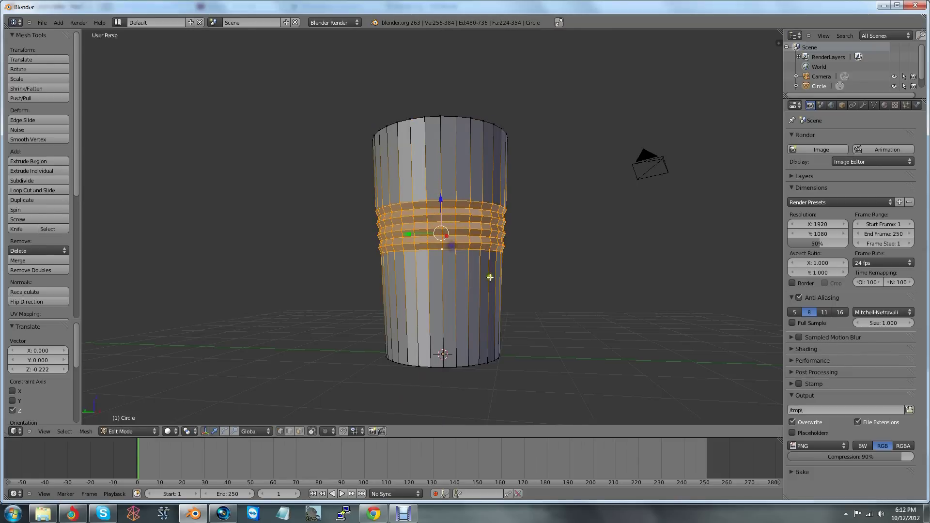
{"action": "key", "text": "g"}
{"action": "key", "text": "z"}
{"action": "left_click", "coordinate": [506, 263]}
{"action": "middle_click_drag", "start_coordinate": [521, 267], "coordinate": [544, 284]}
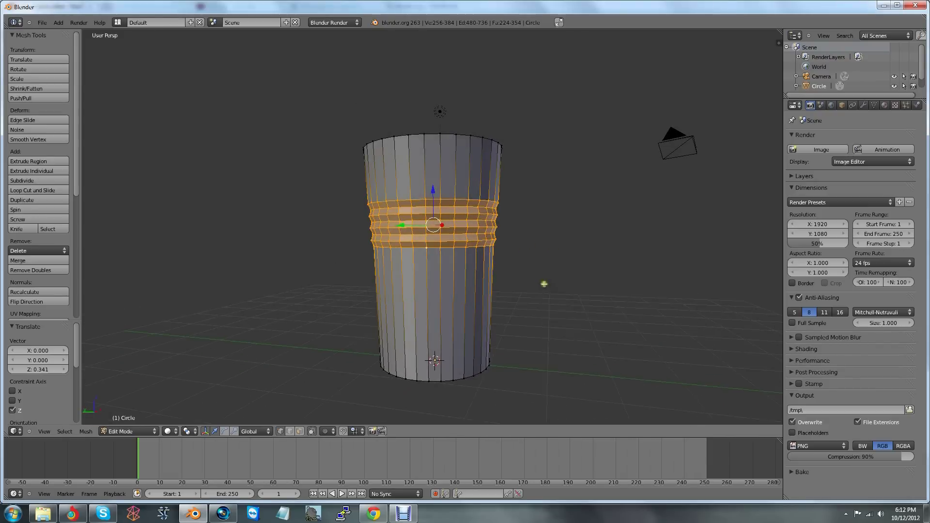
Step: Cut an edge loop just above the groove band and scale it to 0.965 on all axes
{"action": "key", "text": "a"}
{"action": "key", "text": "ctrl+r"}
{"action": "left_click", "coordinate": [375, 190]}
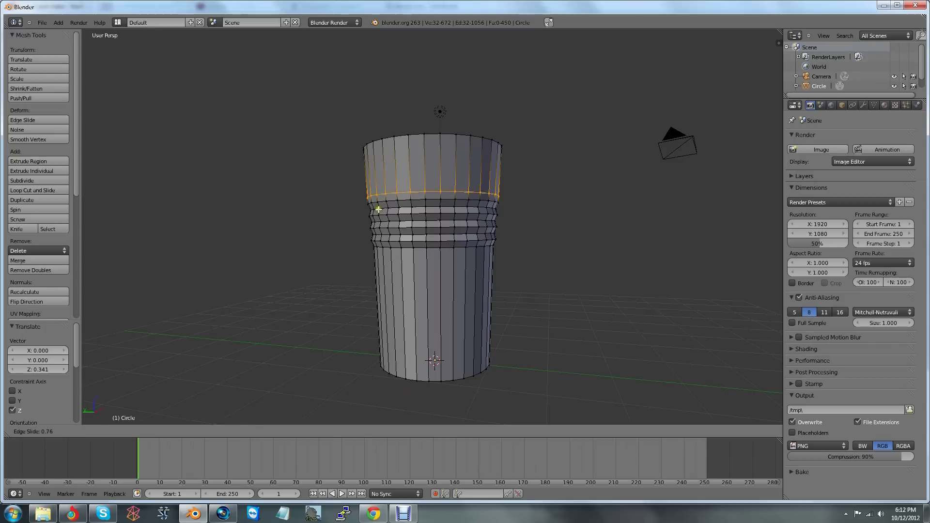
{"action": "left_click", "coordinate": [377, 208]}
{"action": "key", "text": "s"}
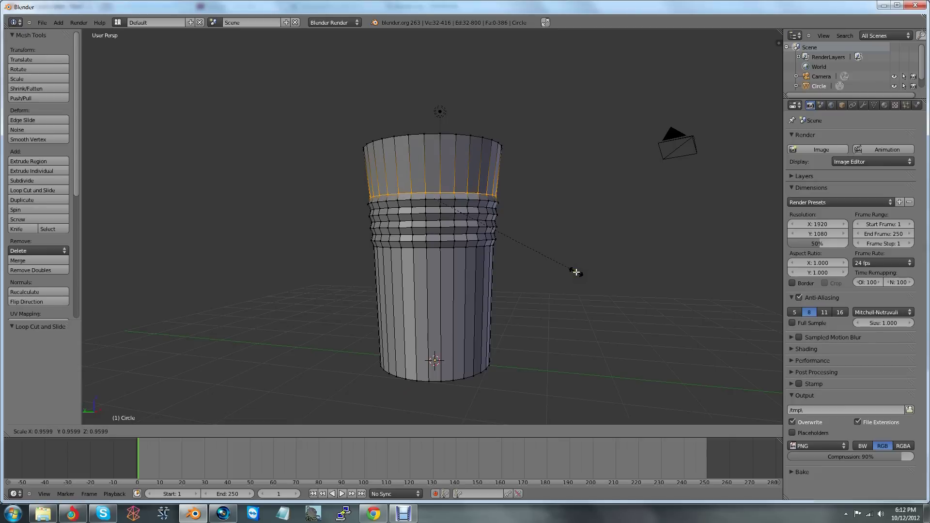
{"action": "left_click", "coordinate": [577, 272]}
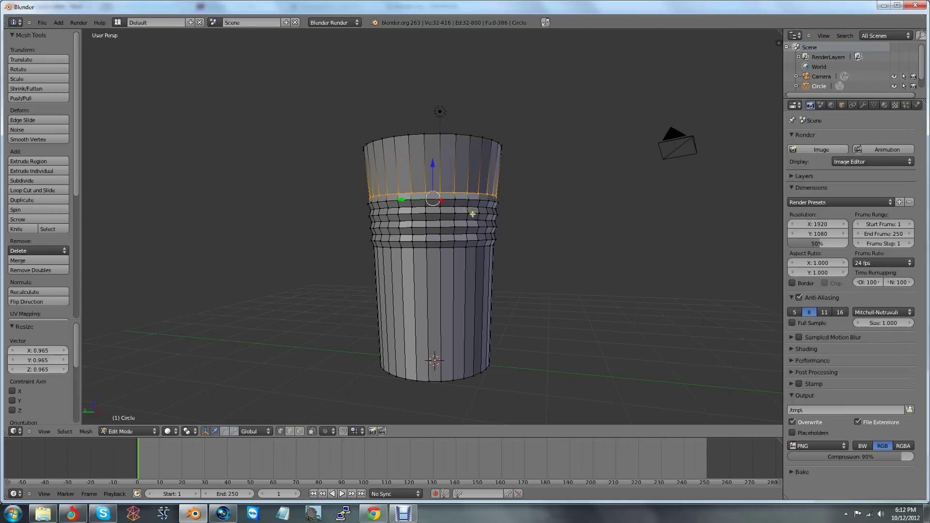
{"action": "middle_click_drag", "start_coordinate": [529, 281], "coordinate": [550, 278]}
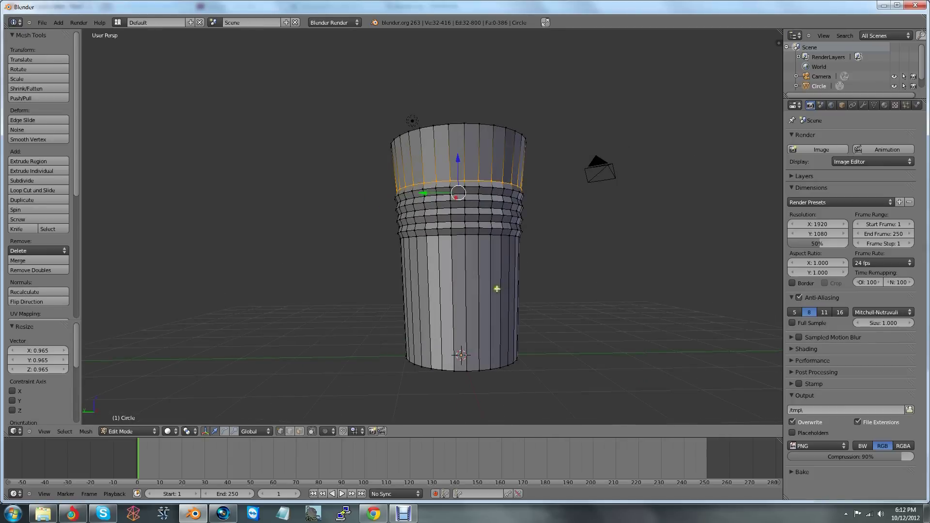
Step: Cut an edge loop just below the groove band, scale it to 1.017, and raise it about 0.032 along Z
{"action": "key", "text": "ctrl+r"}
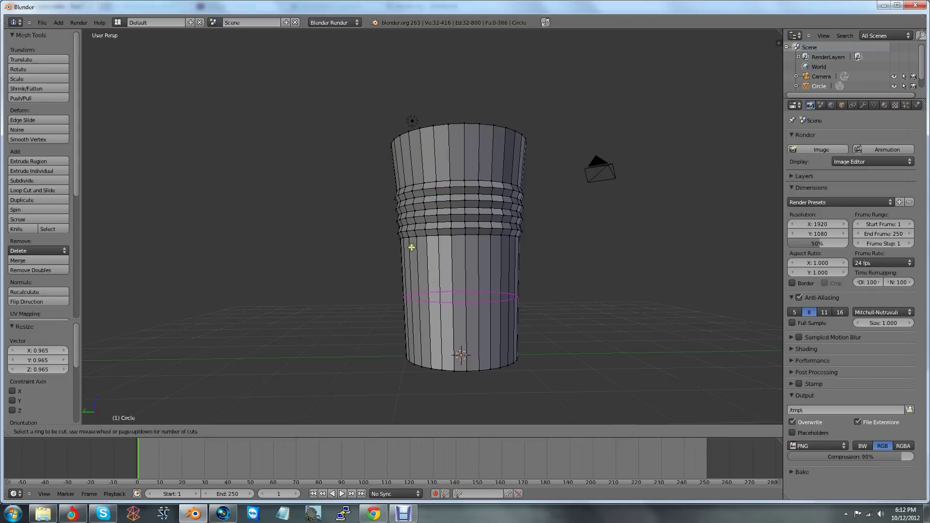
{"action": "left_click", "coordinate": [409, 254]}
{"action": "left_click", "coordinate": [417, 213]}
{"action": "key", "text": "s"}
{"action": "left_click", "coordinate": [592, 287]}
{"action": "key", "text": "g"}
{"action": "key", "text": "z"}
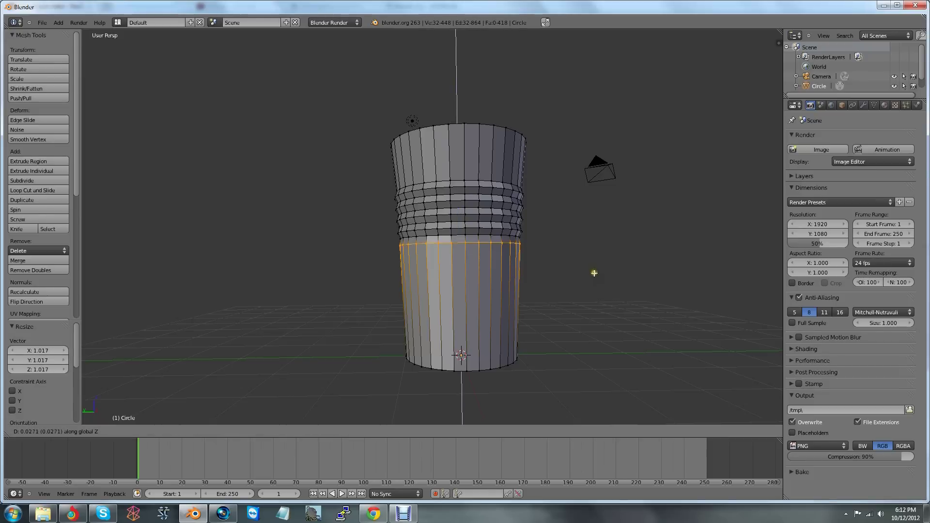
{"action": "left_click", "coordinate": [595, 272]}
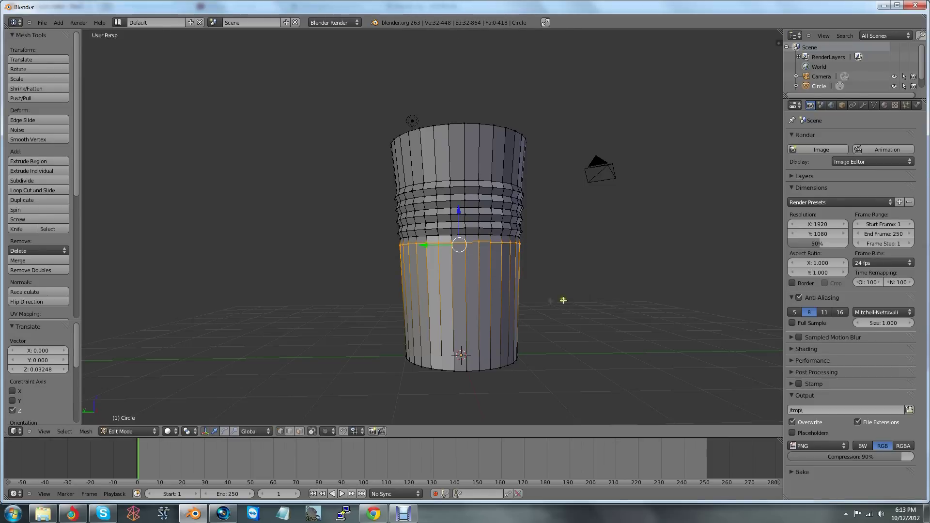
Step: Cut another edge loop just beneath the lowest ridge and scale it to 0.973 on all axes
{"action": "key", "text": "ctrl+r"}
{"action": "left_click", "coordinate": [408, 255]}
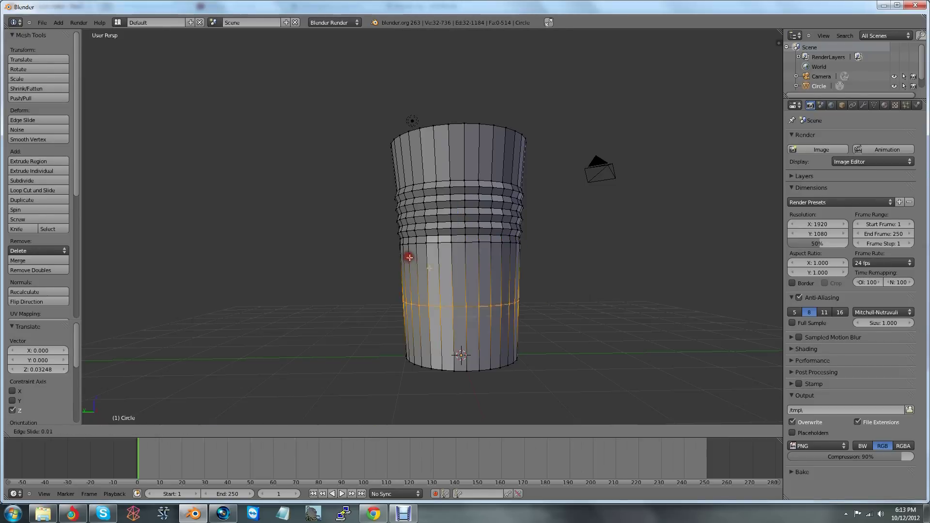
{"action": "left_click", "coordinate": [525, 203]}
{"action": "key", "text": "s"}
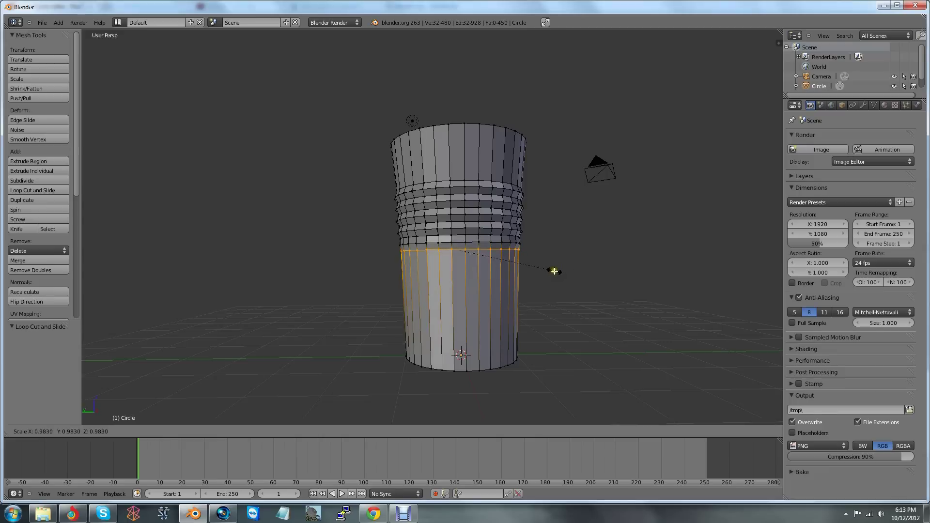
{"action": "left_click", "coordinate": [541, 275]}
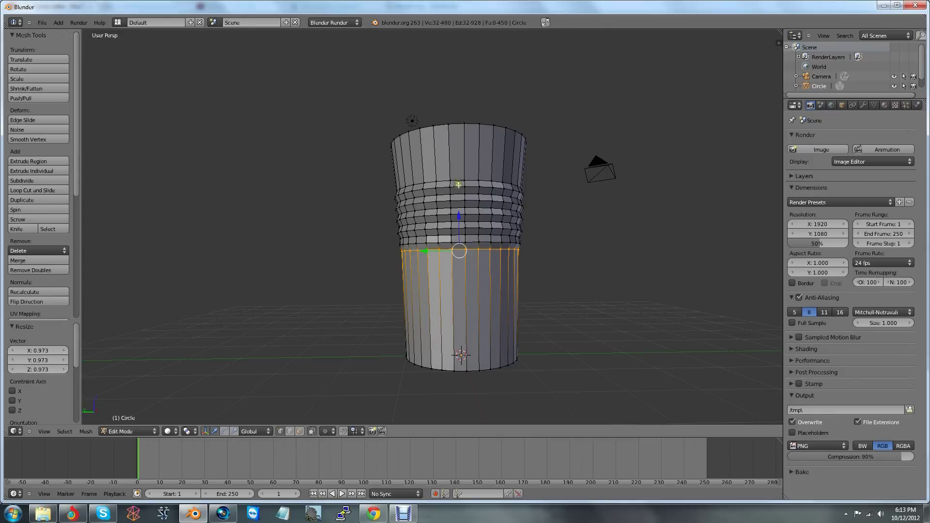
Step: Select the edge loop at the upper end of the groove band and rescale it on all axes
{"action": "right_click", "coordinate": [458, 186], "text": "alt"}
{"action": "key", "text": "s"}
{"action": "left_click", "coordinate": [613, 236]}
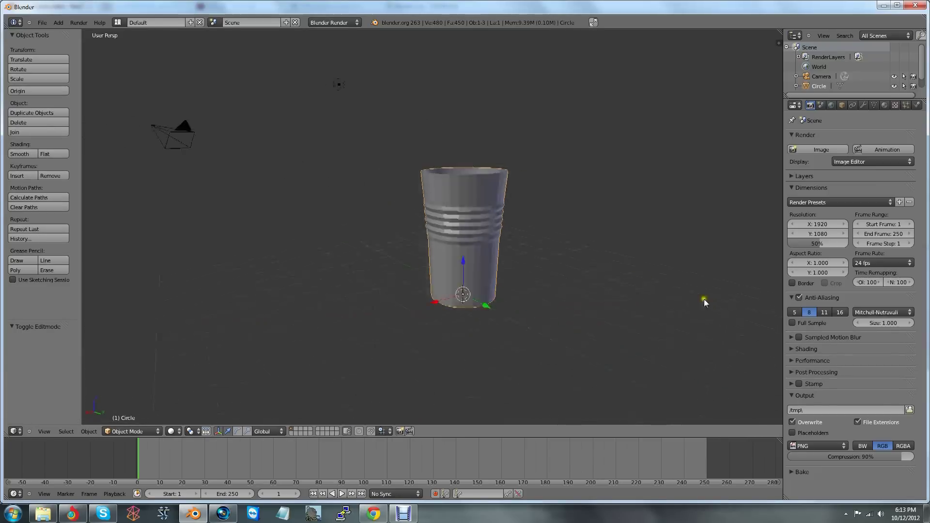
Step: Examine the cup's ridges, rim and hollow interior in Object Mode from the side and from above
{"action": "middle_click_drag", "start_coordinate": [704, 298], "coordinate": [526, 325]}
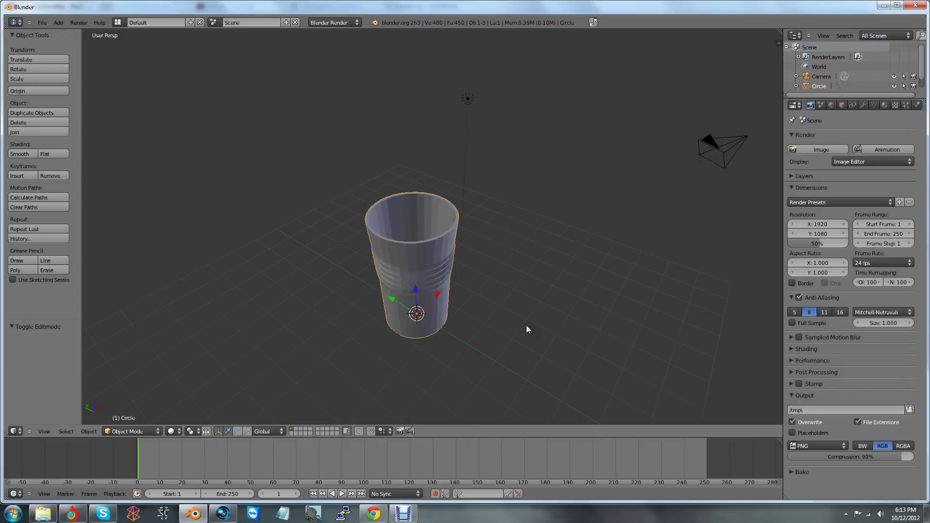
{"action": "middle_click_drag", "start_coordinate": [516, 311], "coordinate": [445, 289]}
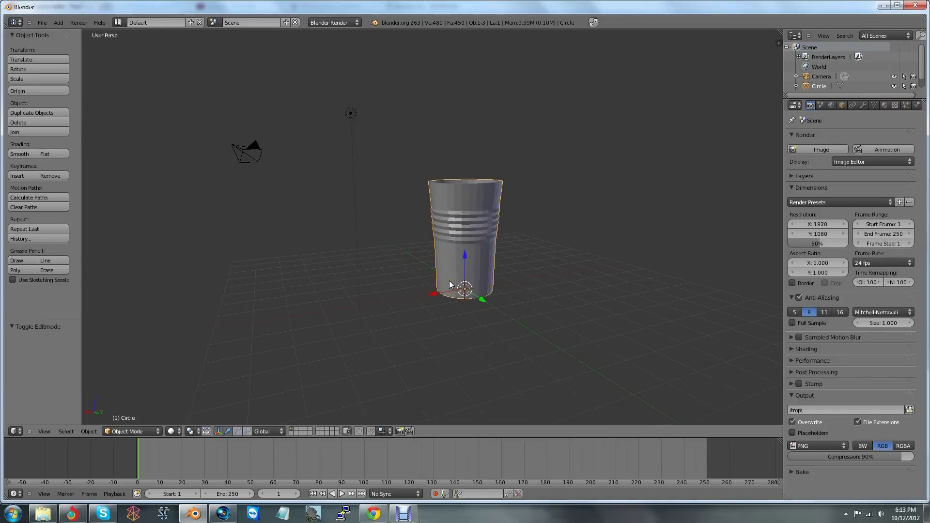
{"action": "scroll", "coordinate": [486, 295], "scroll_direction": "up", "scroll_amount": 2}
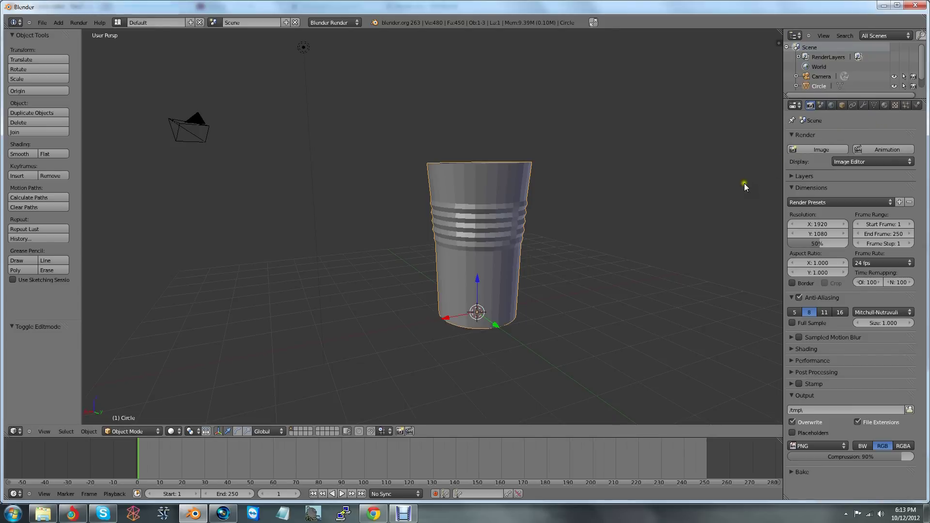
{"action": "middle_click_drag", "start_coordinate": [643, 228], "coordinate": [724, 263]}
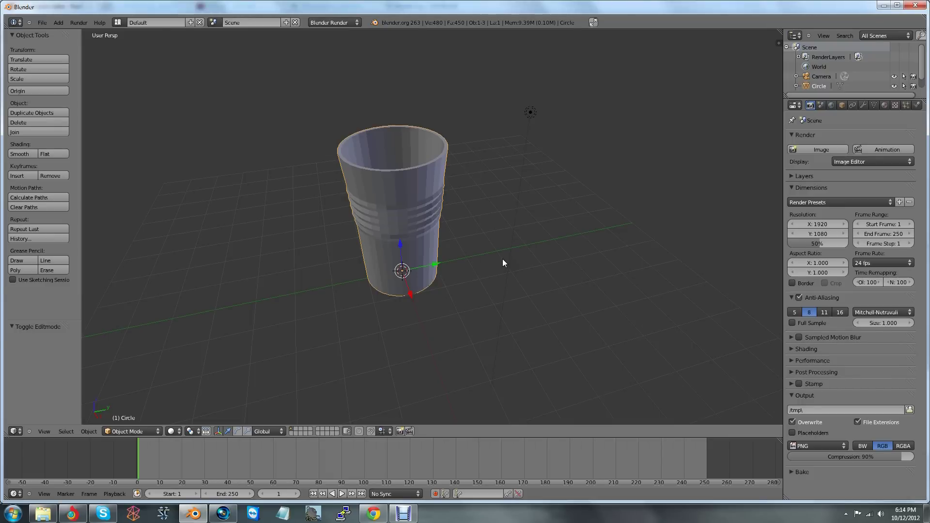
{"action": "middle_click_drag", "start_coordinate": [503, 260], "coordinate": [469, 260]}
{"action": "scroll", "coordinate": [469, 260], "scroll_direction": "up", "scroll_amount": 4}
{"action": "middle_click_drag", "start_coordinate": [506, 286], "coordinate": [533, 315]}
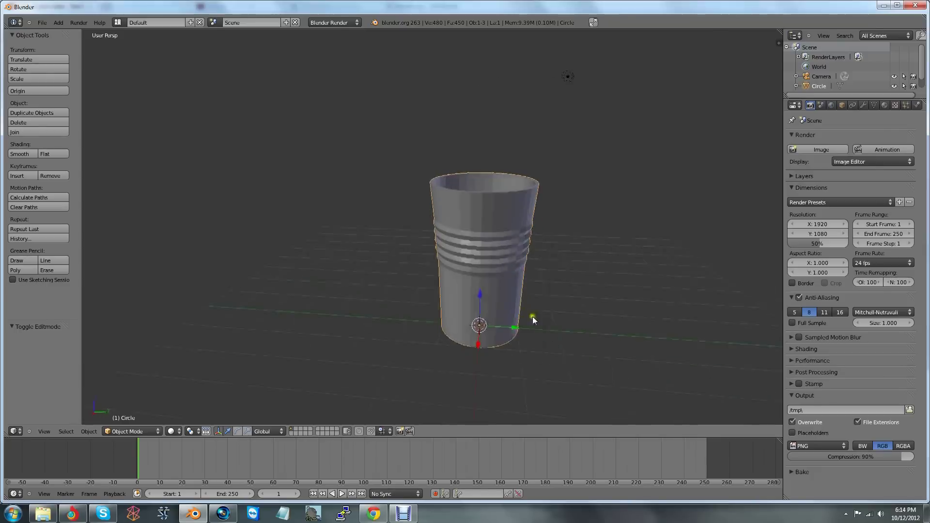
{"action": "scroll", "coordinate": [564, 326], "scroll_direction": "down", "scroll_amount": 1}
{"action": "scroll", "coordinate": [565, 331], "scroll_direction": "down", "scroll_amount": 2}
{"action": "scroll", "coordinate": [571, 319], "scroll_direction": "up", "scroll_amount": 2}
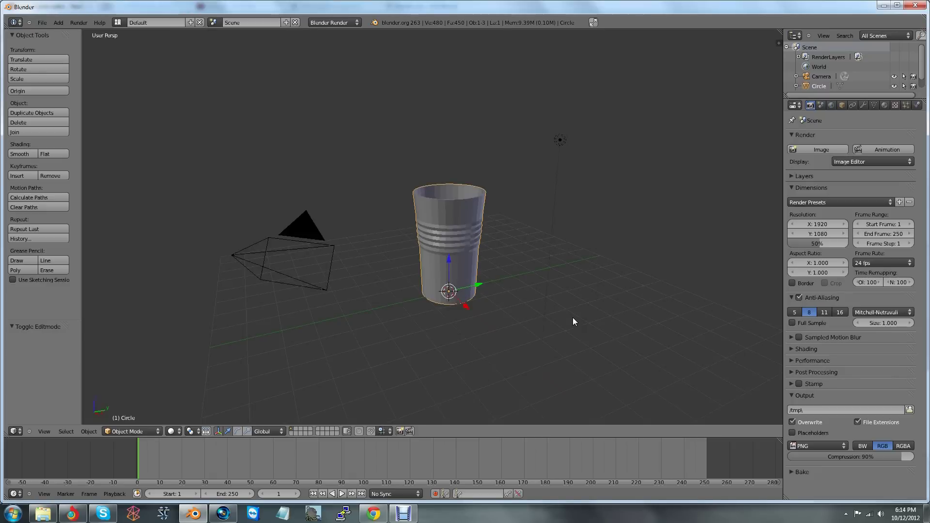